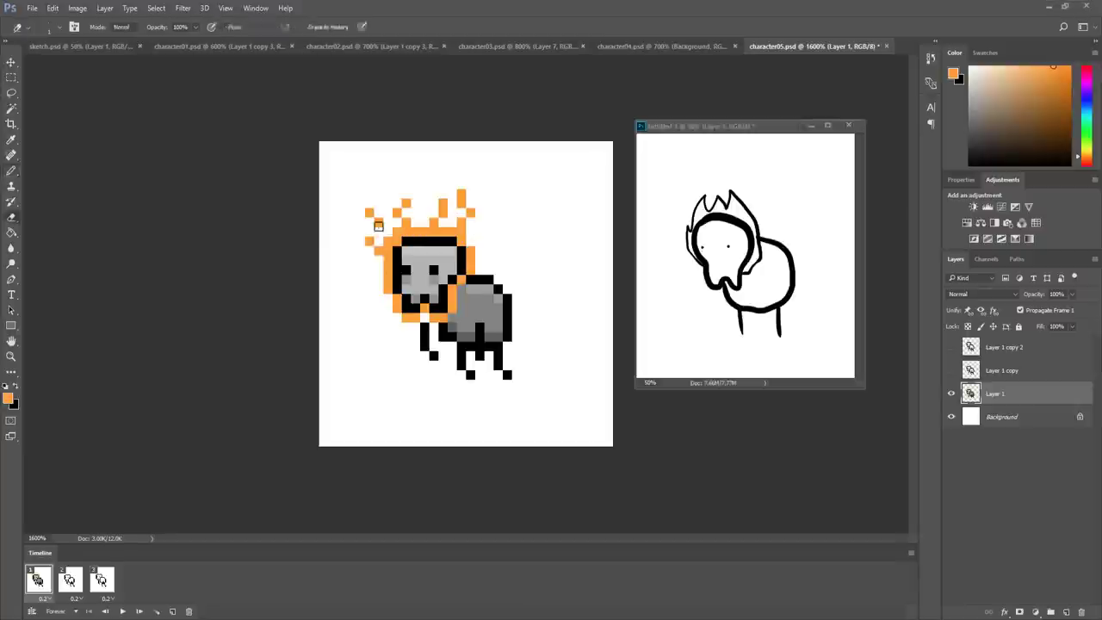
- Shade the skull creature's head and body with sampled grey on Layer 1 copy in the second animation frame
{"action": "key", "text": "ctrl+minus"}
{"action": "key", "text": "ctrl+plus"}
{"action": "left_click", "coordinate": [1002, 370]}
{"action": "left_click", "coordinate": [474, 301], "text": "alt"}
{"action": "left_click", "coordinate": [71, 580]}
{"action": "left_click_drag", "start_coordinate": [414, 258], "coordinate": [488, 314]}
{"action": "left_click_drag", "start_coordinate": [425, 308], "coordinate": [398, 316]}
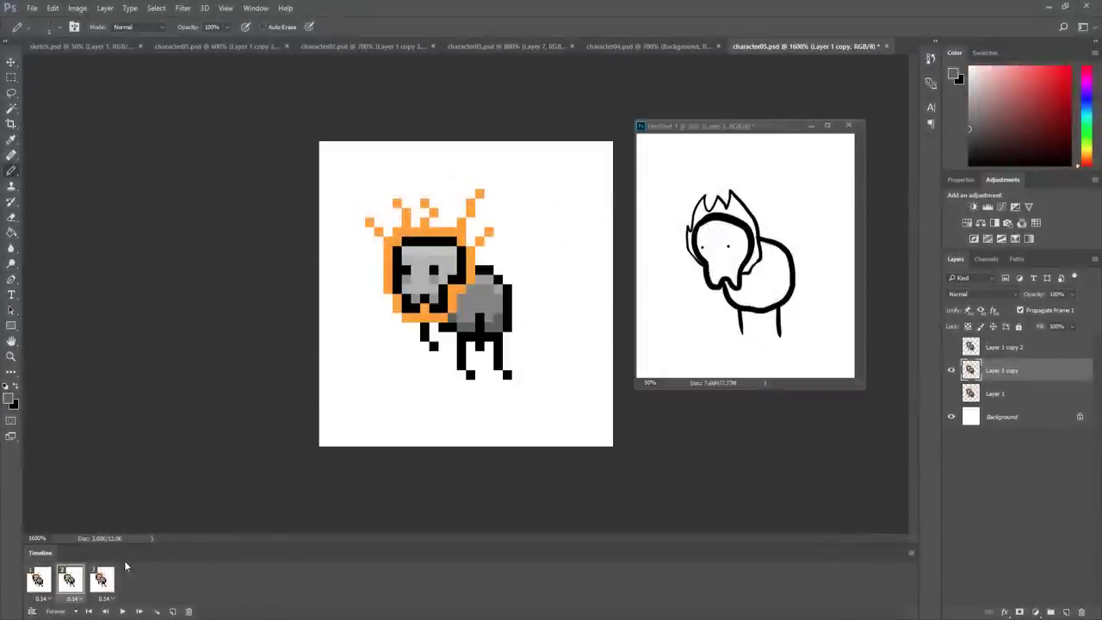
- Compare the flame poses across the three animation frames and their layers
{"action": "left_click", "coordinate": [39, 579]}
{"action": "left_click", "coordinate": [995, 393]}
{"action": "left_click", "coordinate": [71, 579]}
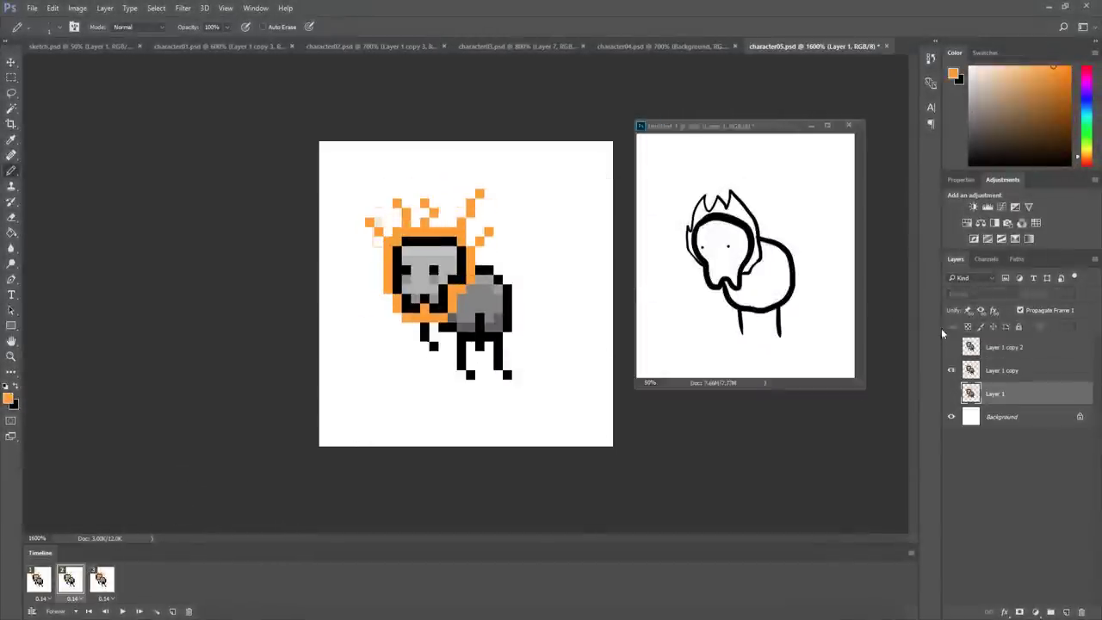
{"action": "left_click", "coordinate": [1001, 370]}
{"action": "left_click", "coordinate": [102, 579]}
{"action": "left_click", "coordinate": [951, 371]}
{"action": "left_click", "coordinate": [999, 393]}
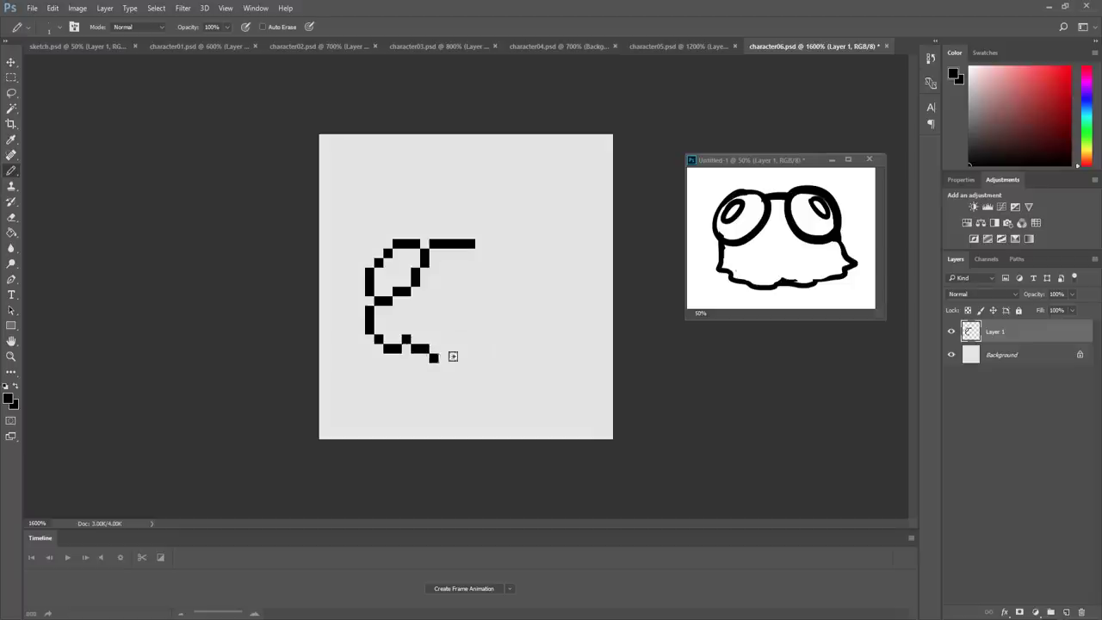
- Draw the remaining lower body outline and the second eye of the frog in black pixels on Layer 1
{"action": "mouse_move", "coordinate": [451, 356]}
{"action": "left_mouse_down"}
{"action": "mouse_move", "coordinate": [499, 352]}
{"action": "mouse_move", "coordinate": [542, 332]}
{"action": "mouse_move", "coordinate": [552, 312]}
{"action": "left_mouse_up"}
{"action": "key", "text": "ctrl+t"}
{"action": "key", "text": "Return"}
{"action": "left_click_drag", "start_coordinate": [534, 241], "coordinate": [564, 301]}
{"action": "left_click_drag", "start_coordinate": [495, 241], "coordinate": [538, 305]}
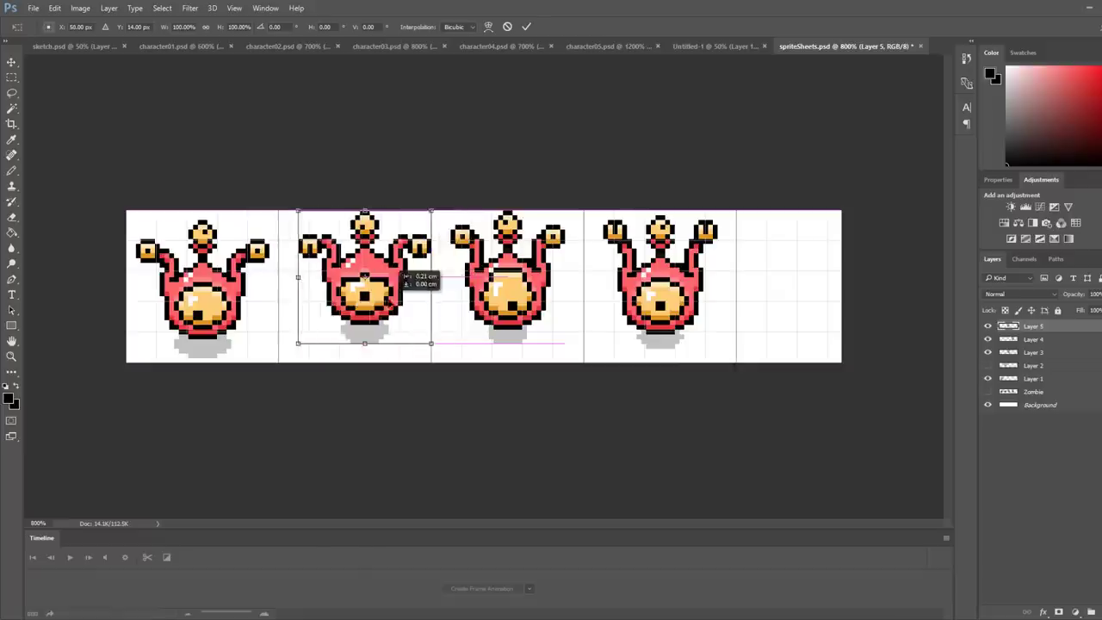
- Shift the second red beholder sprite slightly left within its cell on the sprite sheet
{"action": "left_click_drag", "start_coordinate": [404, 275], "coordinate": [387, 277]}
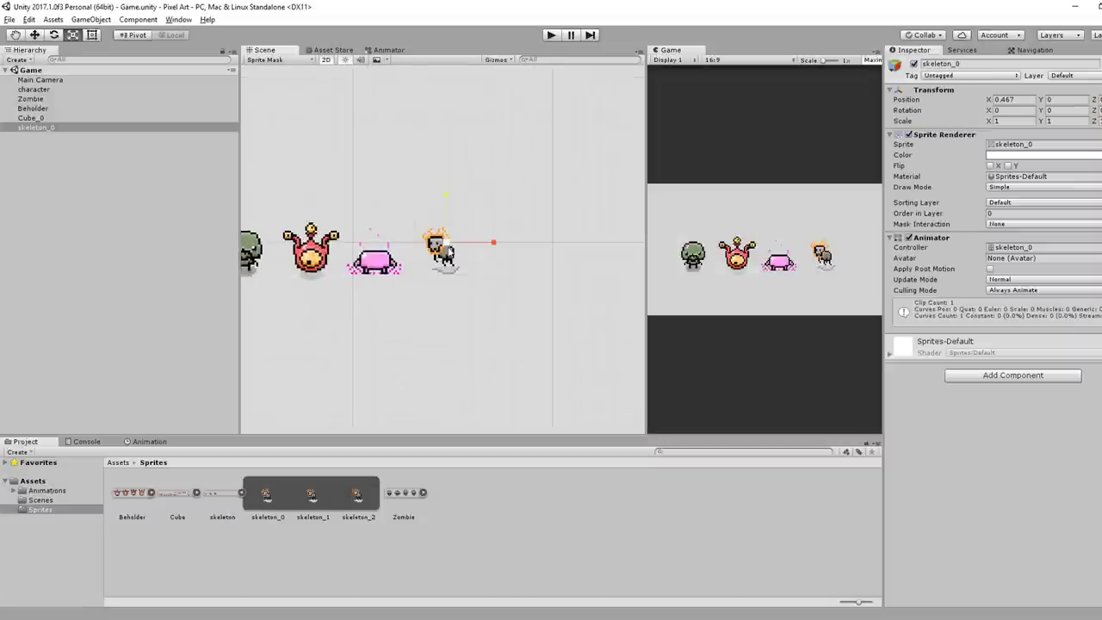
- Switch to Unity, raise the skeleton sprite beside the other characters and preview the line-up in the maximised Game view
{"action": "left_click_drag", "start_coordinate": [446, 243], "coordinate": [446, 196]}
{"action": "key", "text": "w"}
{"action": "key", "text": "shift+space"}
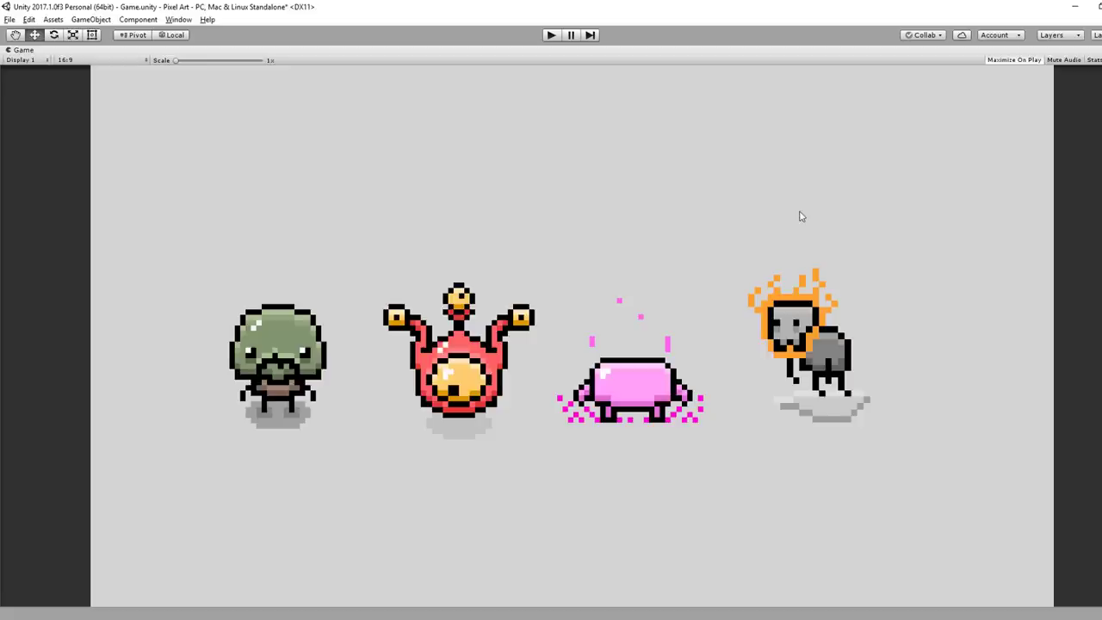
{"action": "key", "text": "shift+space"}
{"action": "scroll", "coordinate": [400, 284], "scroll_direction": "up", "scroll_amount": 3}
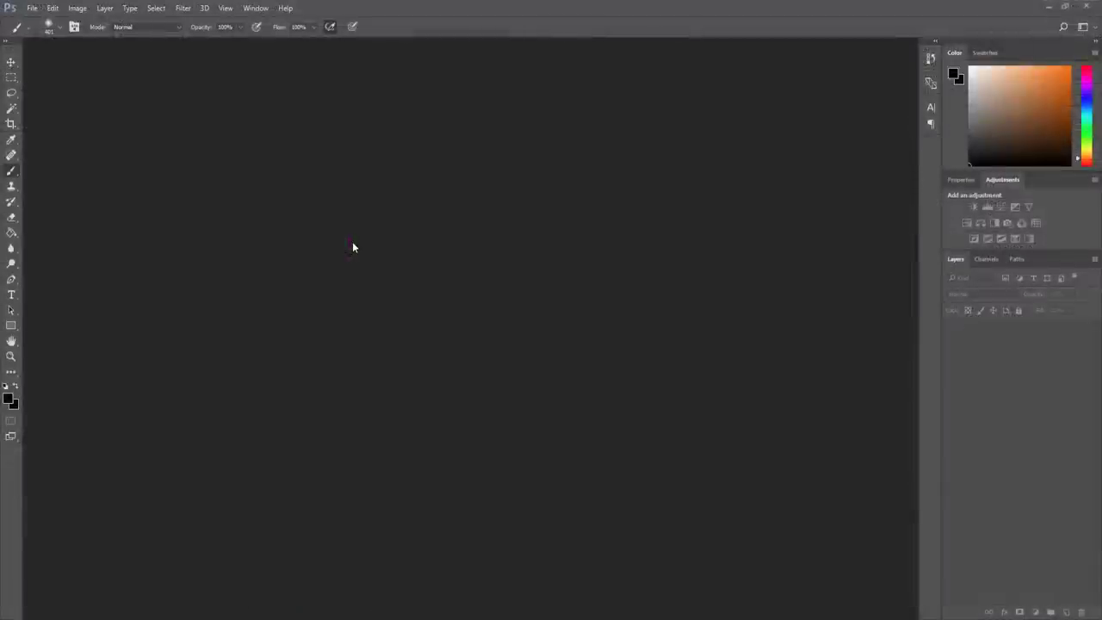
- Switch to Photoshop, start a new document and set its size units to pixels
{"action": "left_click", "coordinate": [32, 8]}
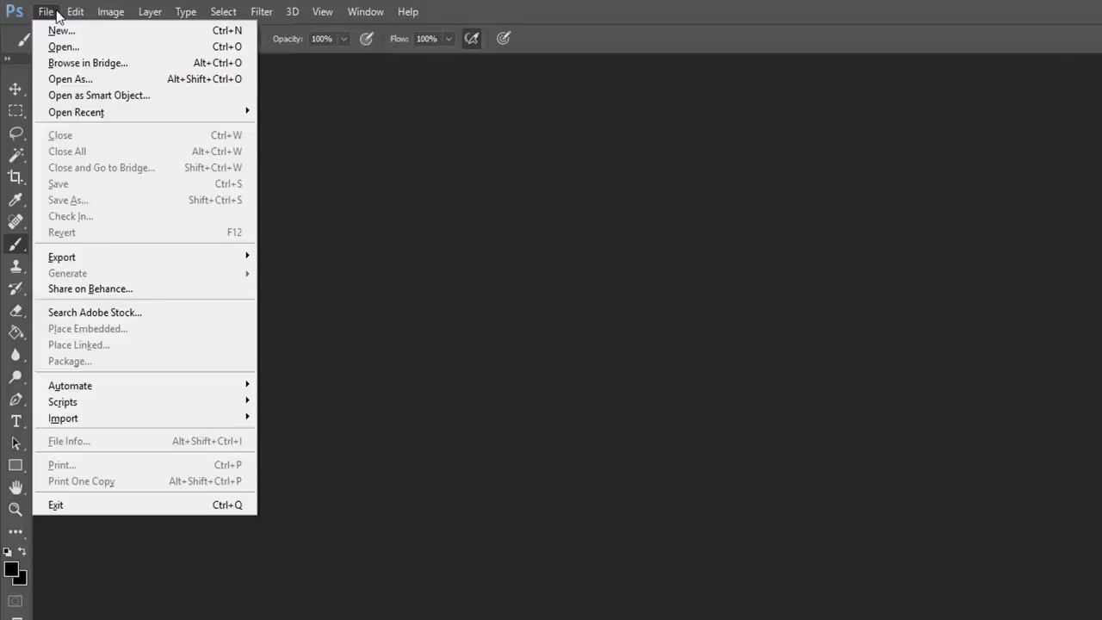
{"action": "left_click", "coordinate": [62, 35]}
{"action": "left_click", "coordinate": [839, 205]}
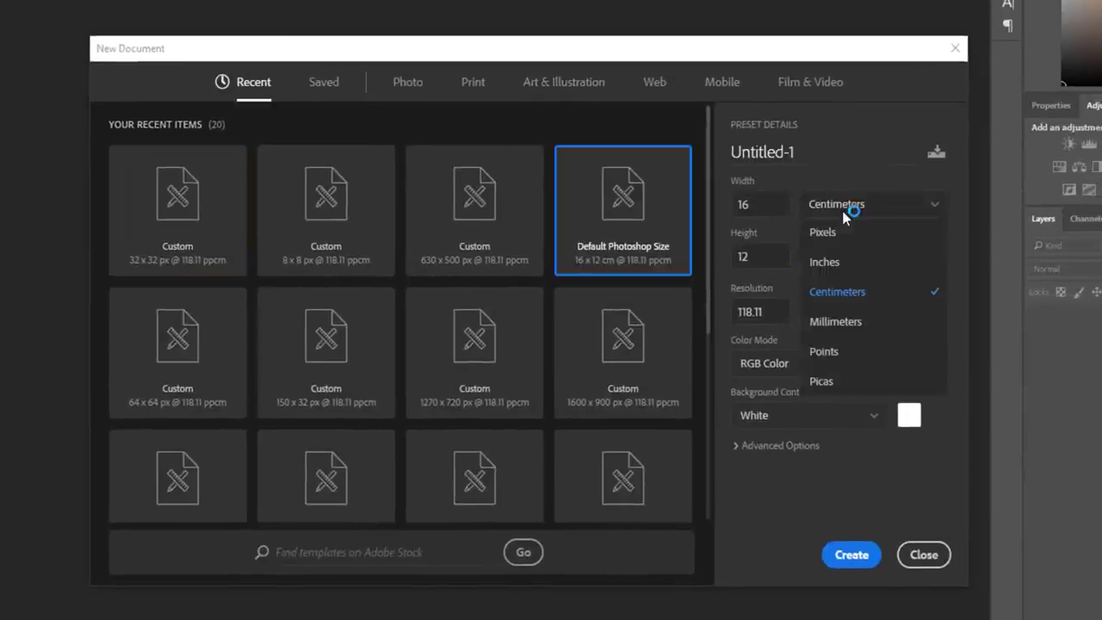
{"action": "left_click", "coordinate": [847, 234]}
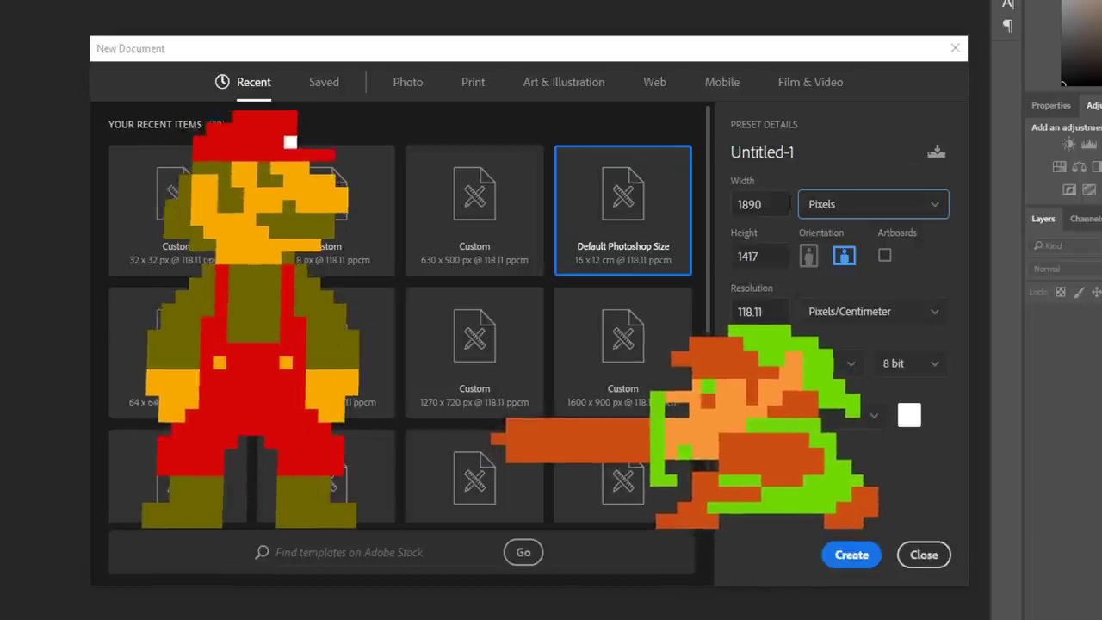
- Try 8 × 8 and 16 × 16 pixels as the new document's width and height
{"action": "left_click", "coordinate": [788, 204]}
{"action": "type", "text": "8"}
{"action": "key", "text": "Tab"}
{"action": "type", "text": "8"}
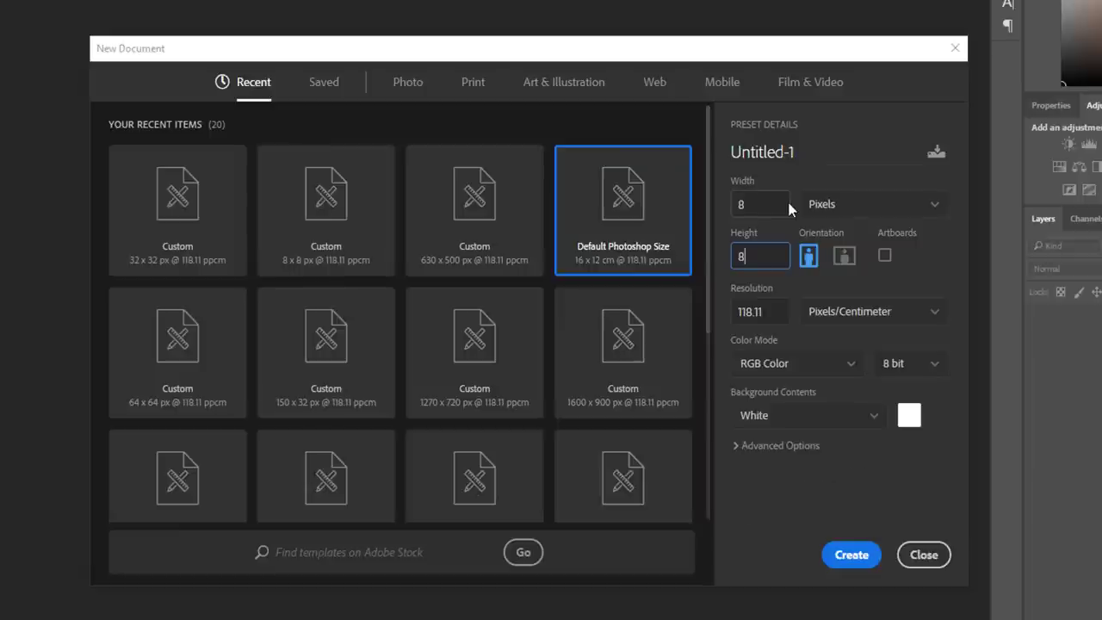
{"action": "left_click", "coordinate": [787, 199]}
{"action": "type", "text": "16"}
{"action": "key", "text": "Tab"}
{"action": "type", "text": "16"}
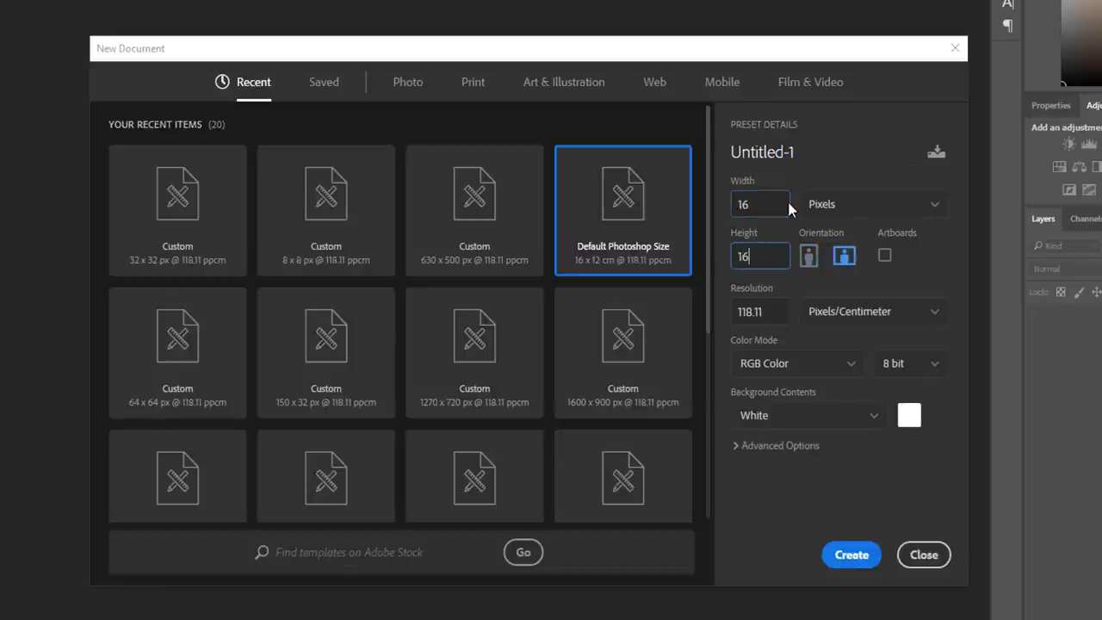
- Try 32 × 32 and 64 × 64 pixels as the new document's width and height
{"action": "key", "text": "shift+Tab"}
{"action": "type", "text": "32"}
{"action": "key", "text": "Tab"}
{"action": "type", "text": "32"}
{"action": "key", "text": "shift+Tab"}
{"action": "type", "text": "64"}
{"action": "key", "text": "Tab"}
{"action": "type", "text": "64"}
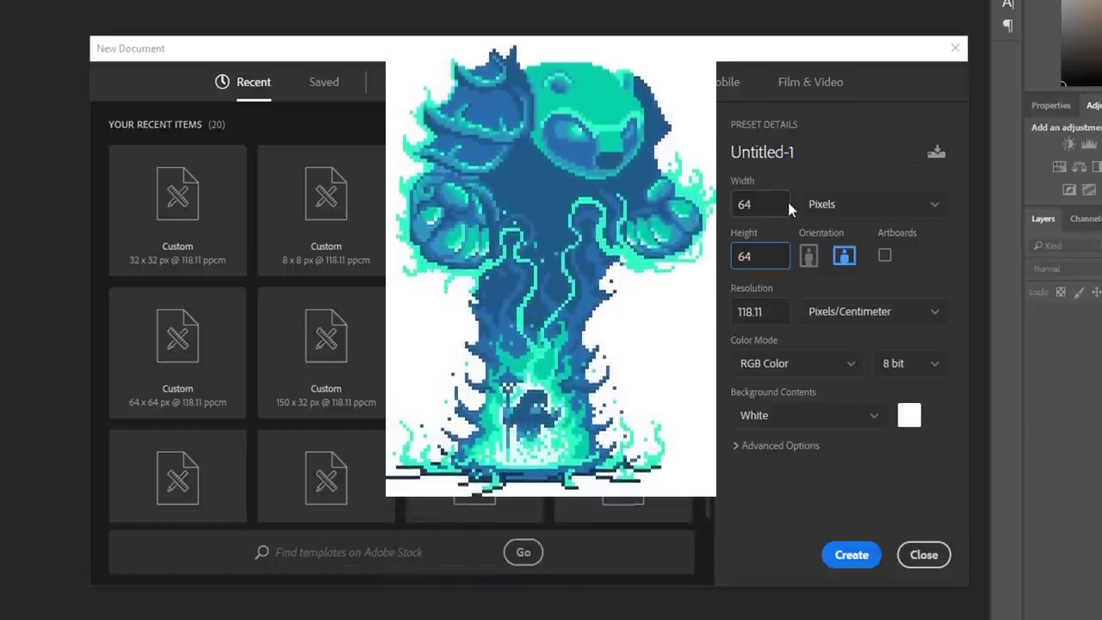
- Try 128 × 128 pixels as the new document's width and height
{"action": "left_click", "coordinate": [788, 204]}
{"action": "type", "text": "128"}
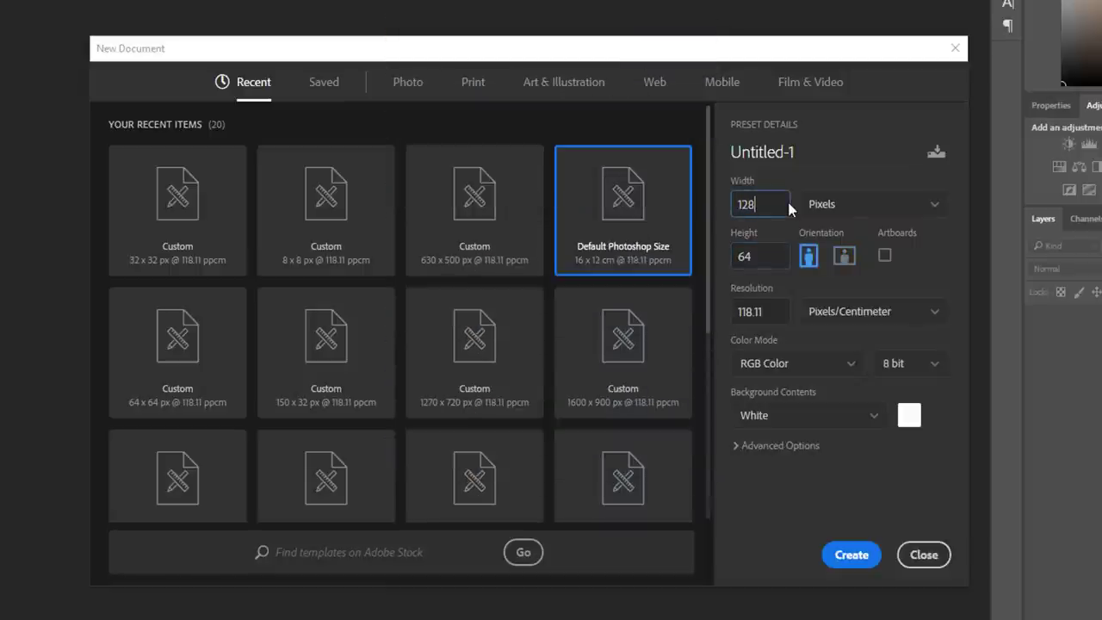
{"action": "key", "text": "Tab"}
{"action": "type", "text": "128"}
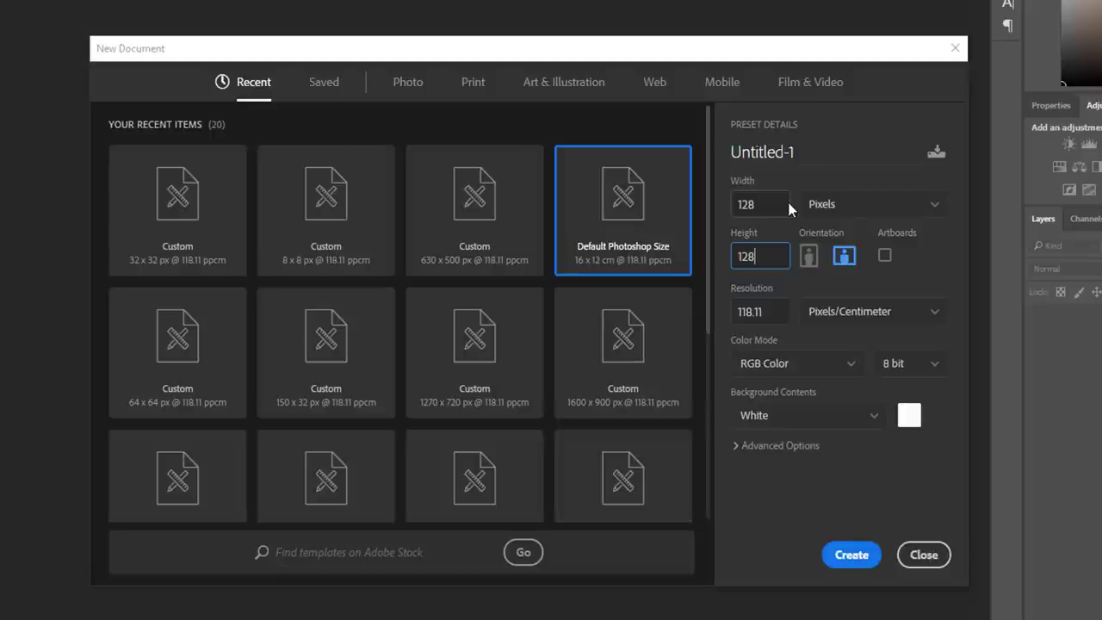
- Set the width and height to 32 pixels and create the document
{"action": "left_click", "coordinate": [787, 199]}
{"action": "type", "text": "32"}
{"action": "key", "text": "Tab"}
{"action": "type", "text": "32"}
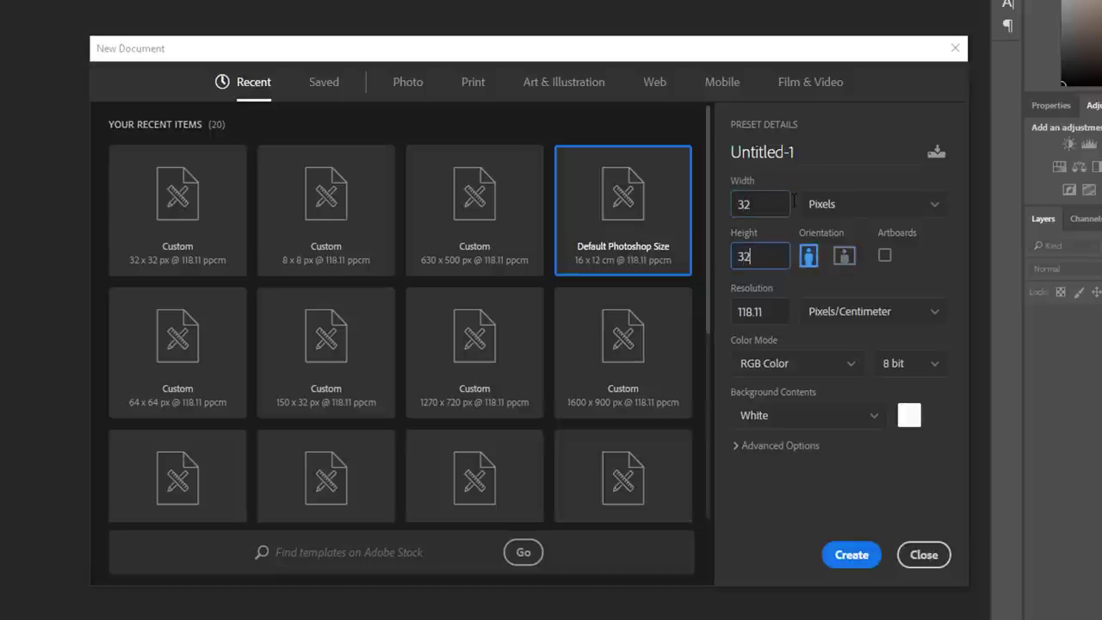
{"action": "left_click", "coordinate": [851, 554]}
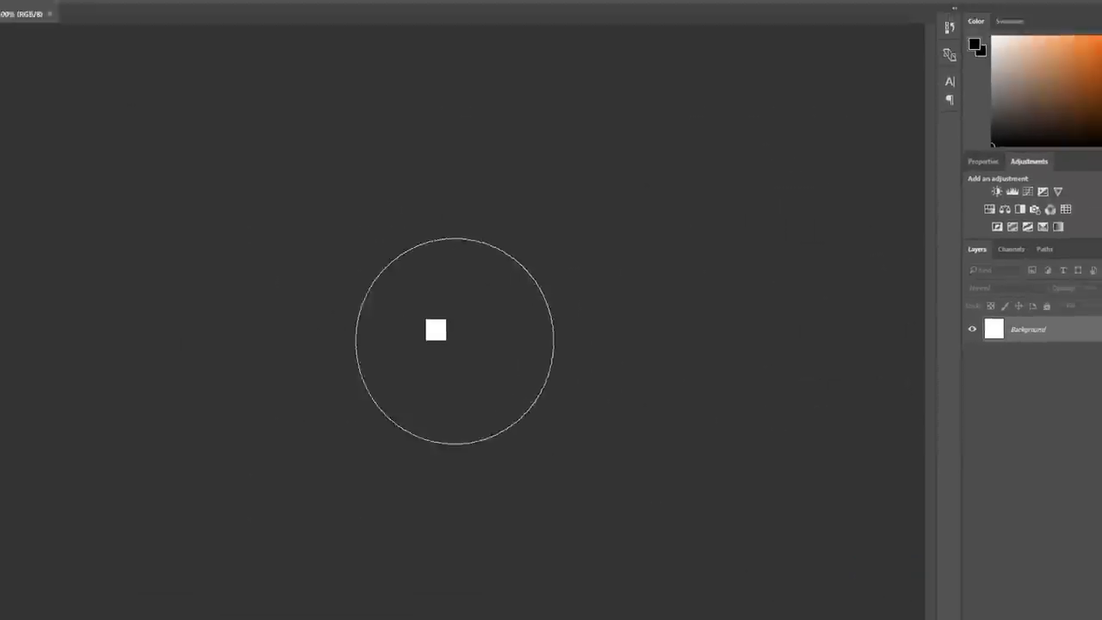
- Enlarge the small canvas view and switch from the Brush to the Pencil tool
{"action": "key", "text": "ctrl+plus"}
{"action": "key", "text": "ctrl+plus"}
{"action": "key", "text": "ctrl+plus"}
{"action": "key", "text": "ctrl+plus"}
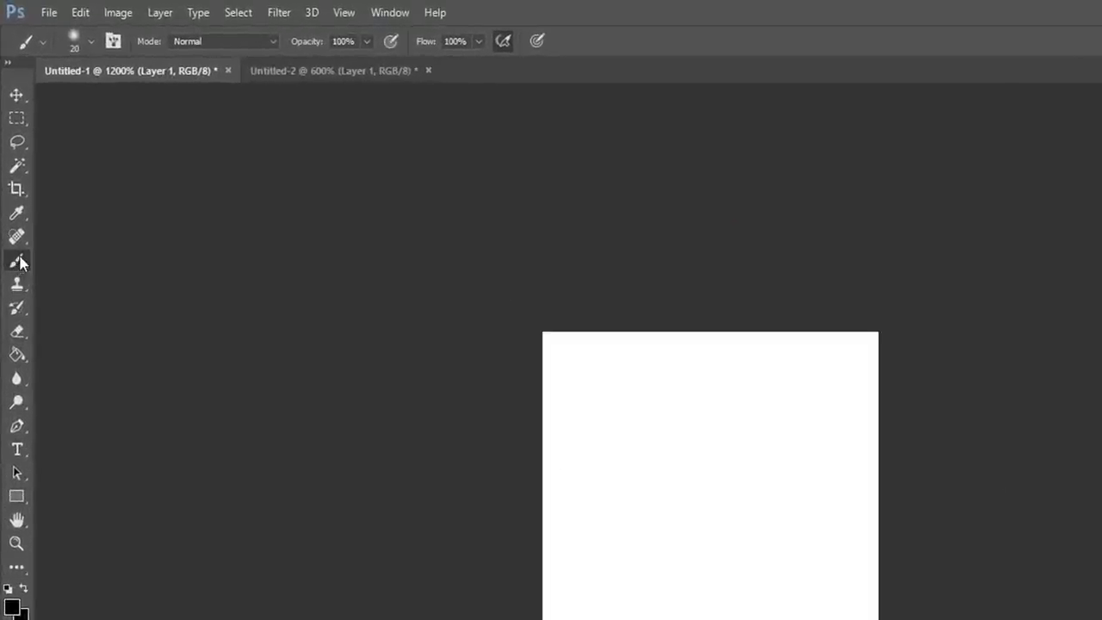
{"action": "right_click", "coordinate": [19, 262]}
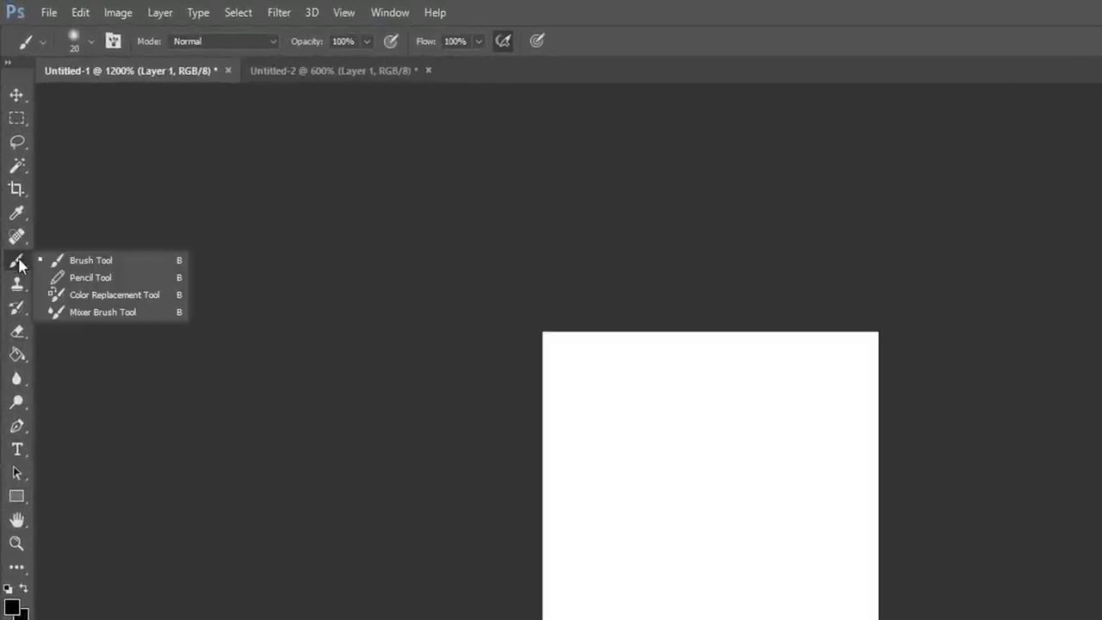
{"action": "left_click", "coordinate": [95, 277]}
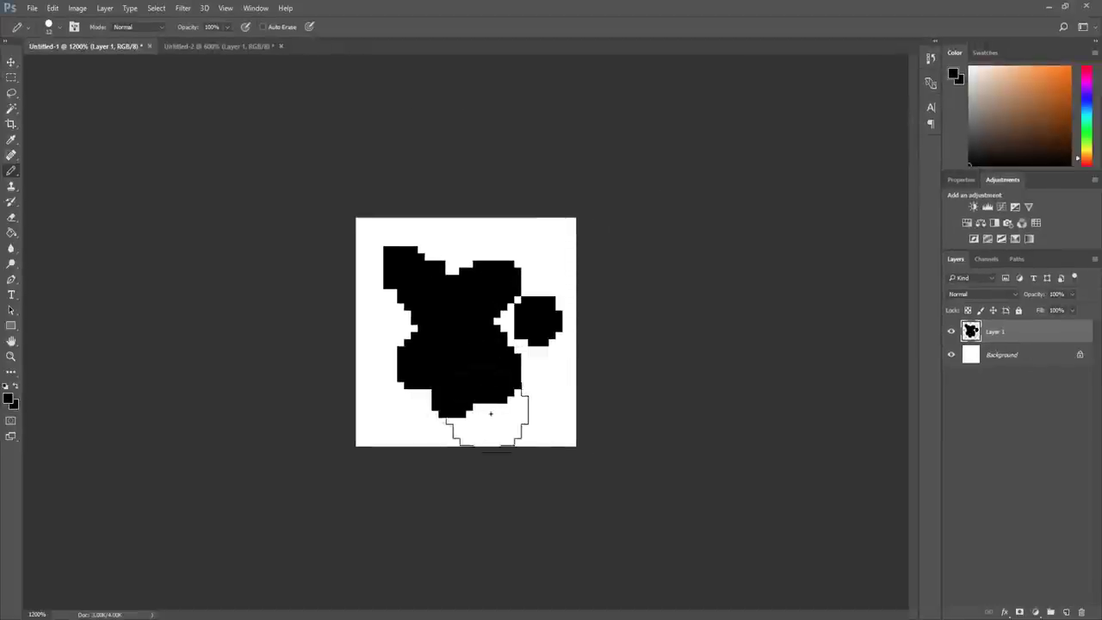
- Paint a few black Pencil test blobs along the right side of the existing black shape
{"action": "left_click", "coordinate": [525, 414]}
{"action": "left_click", "coordinate": [546, 378]}
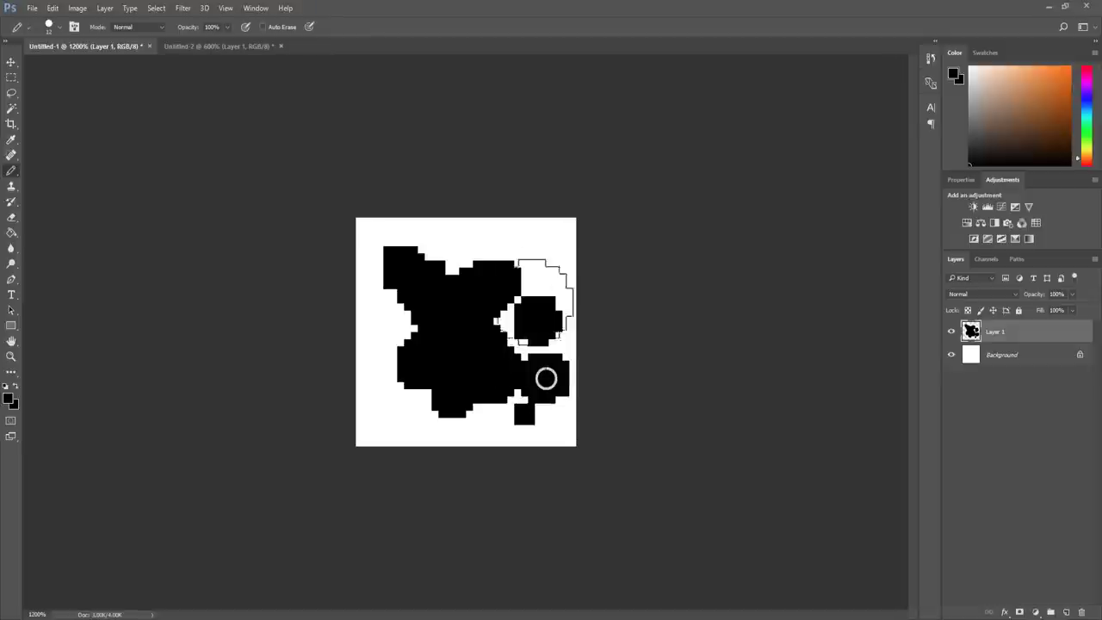
{"action": "left_click", "coordinate": [530, 267]}
{"action": "left_click", "coordinate": [225, 8]}
{"action": "mouse_move", "coordinate": [263, 213]}
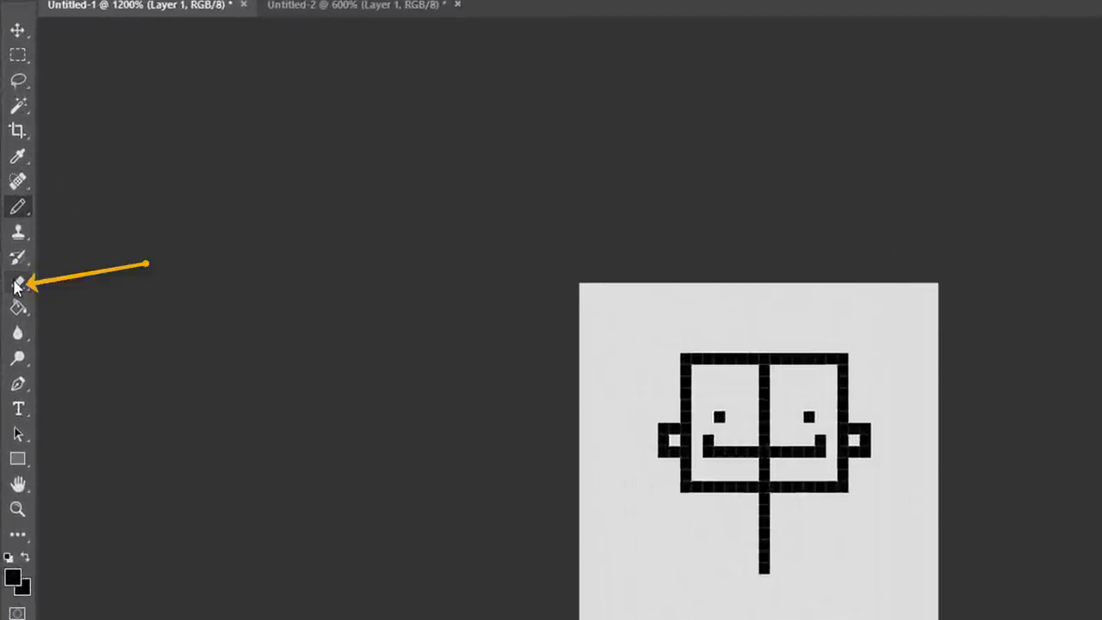
- Try erasing parts of the pixel face with the Eraser in Brush mode and undo the strokes
{"action": "left_click", "coordinate": [18, 284]}
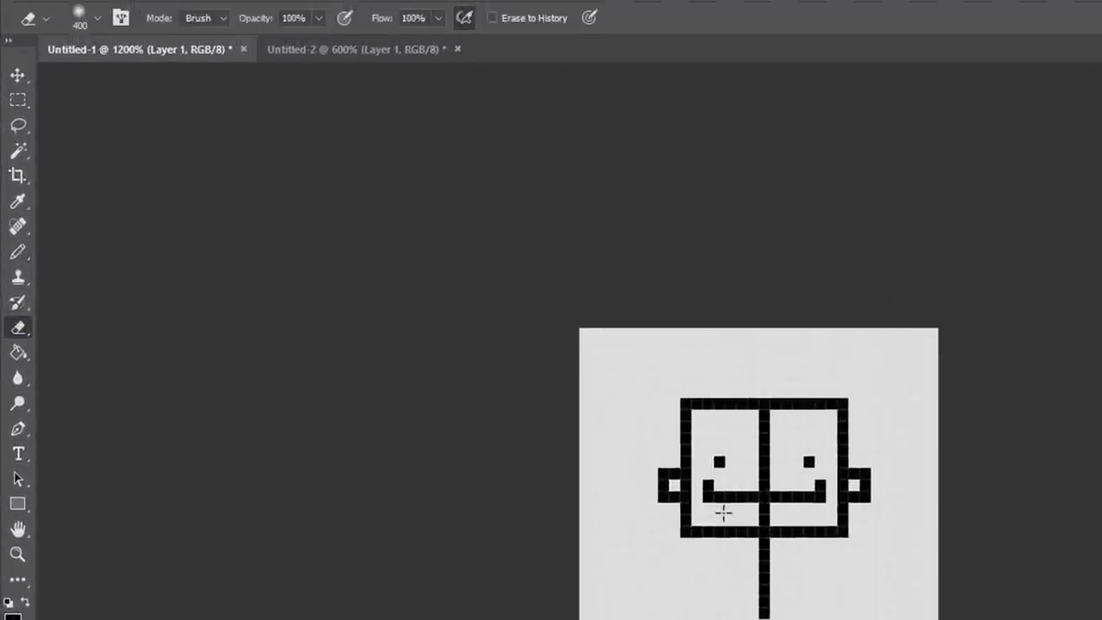
{"action": "left_click_drag", "start_coordinate": [843, 432], "coordinate": [845, 460]}
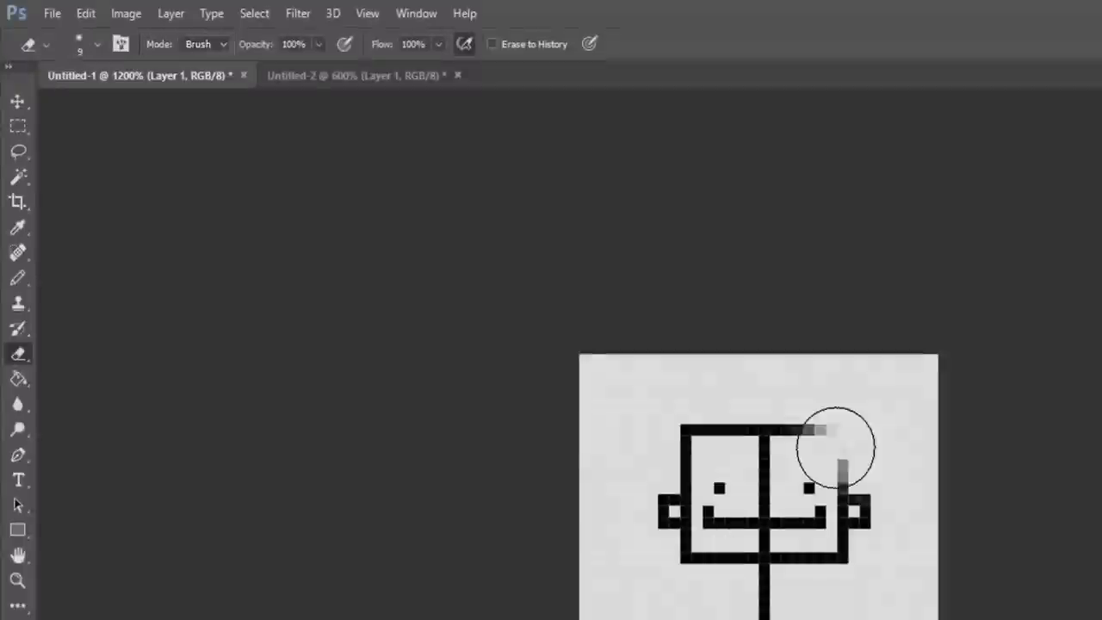
{"action": "left_click", "coordinate": [765, 538]}
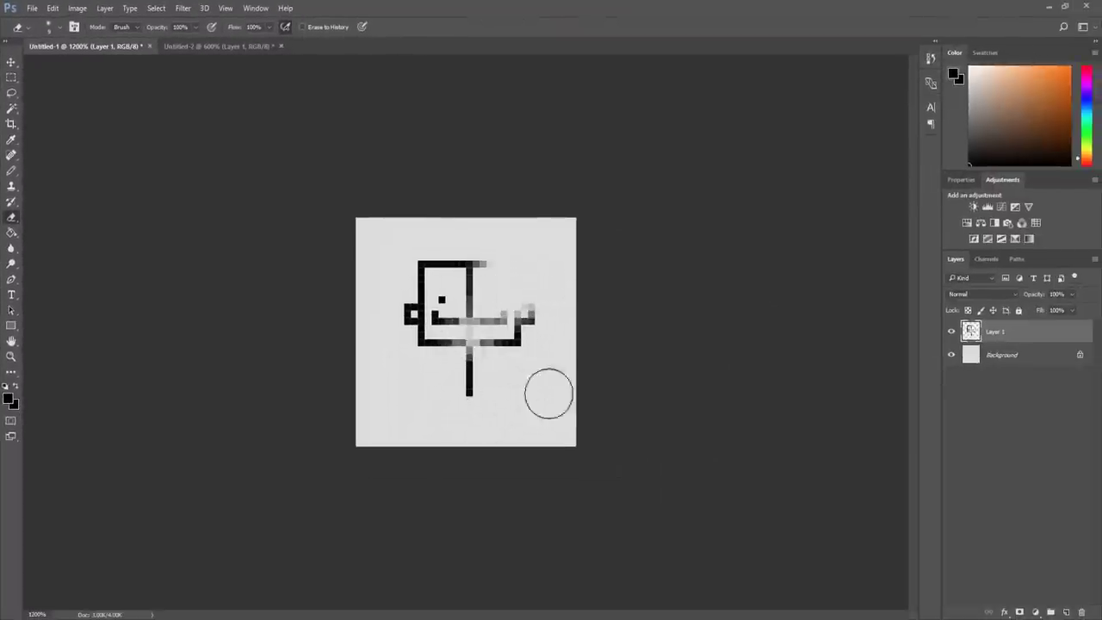
{"action": "key", "text": "ctrl+alt+z"}
{"action": "key", "text": "ctrl+alt+z"}
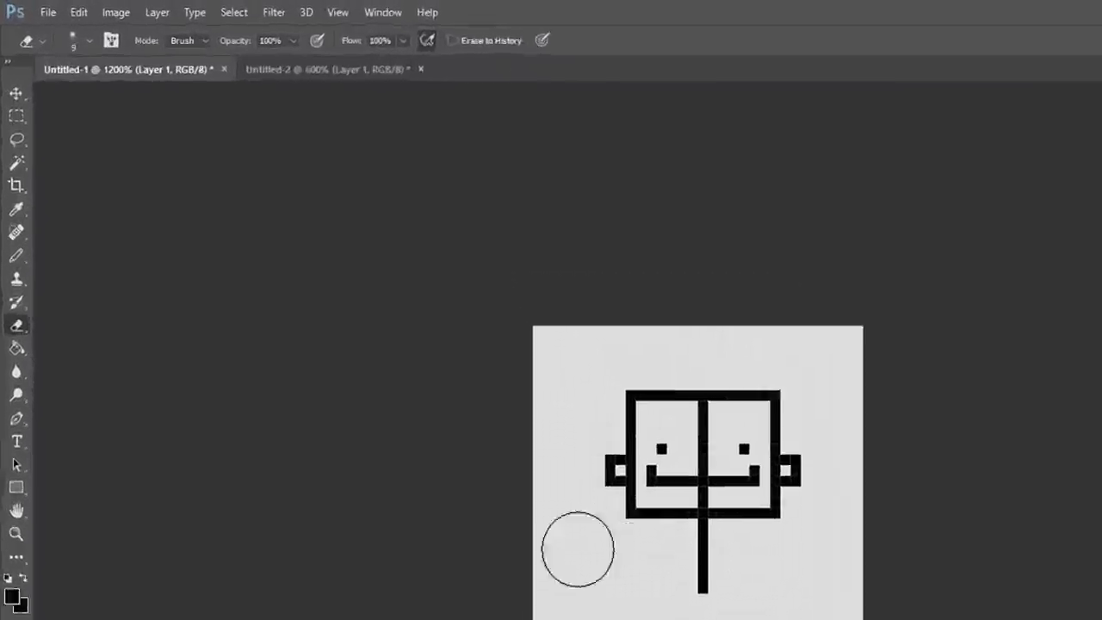
- Set the Eraser to Pencil mode with a size of 1 pixel
{"action": "left_click", "coordinate": [123, 27]}
{"action": "left_click", "coordinate": [241, 82]}
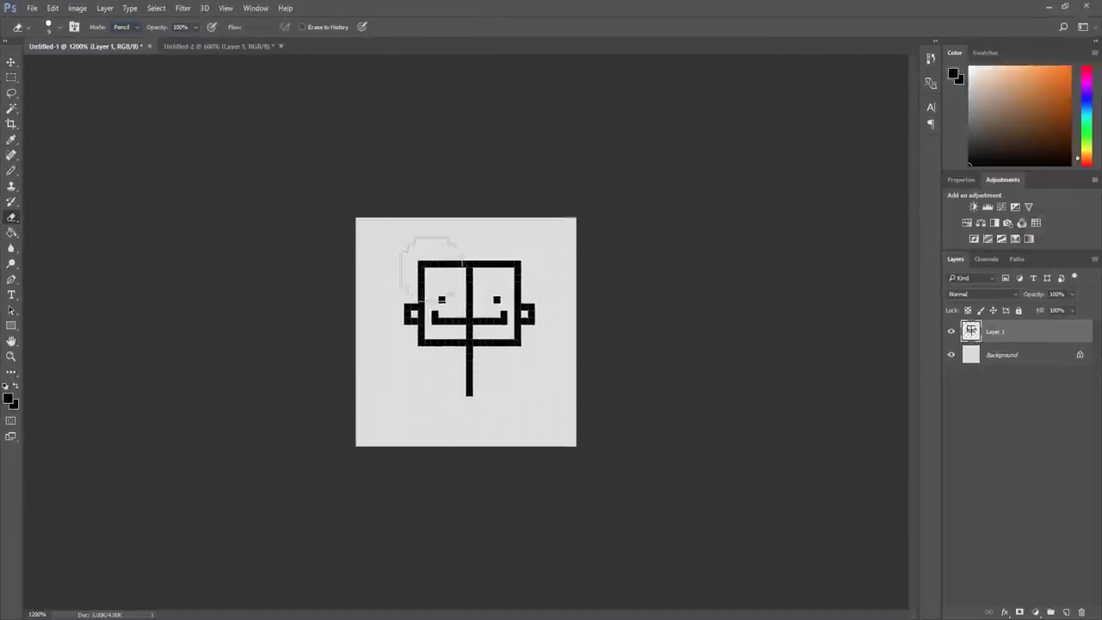
{"action": "right_click", "coordinate": [487, 263]}
{"action": "type", "text": "1"}
{"action": "key", "text": "Return"}
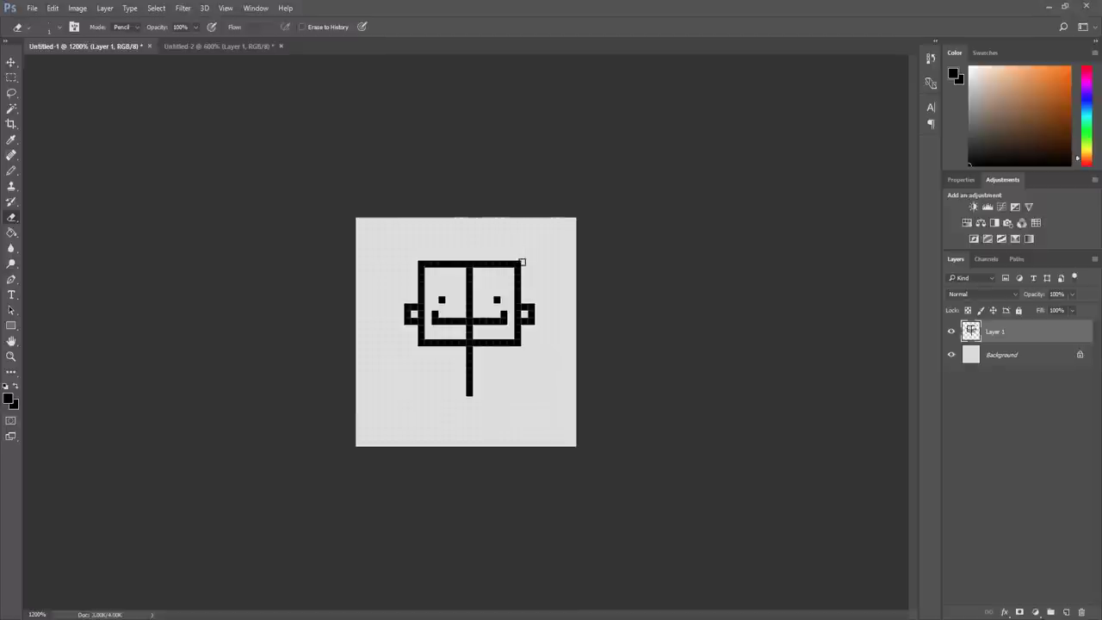
- Erase single pixels from the face's outline, eyes, mouth and ears with the hard-edged Eraser
{"action": "left_click_drag", "start_coordinate": [497, 300], "coordinate": [482, 320]}
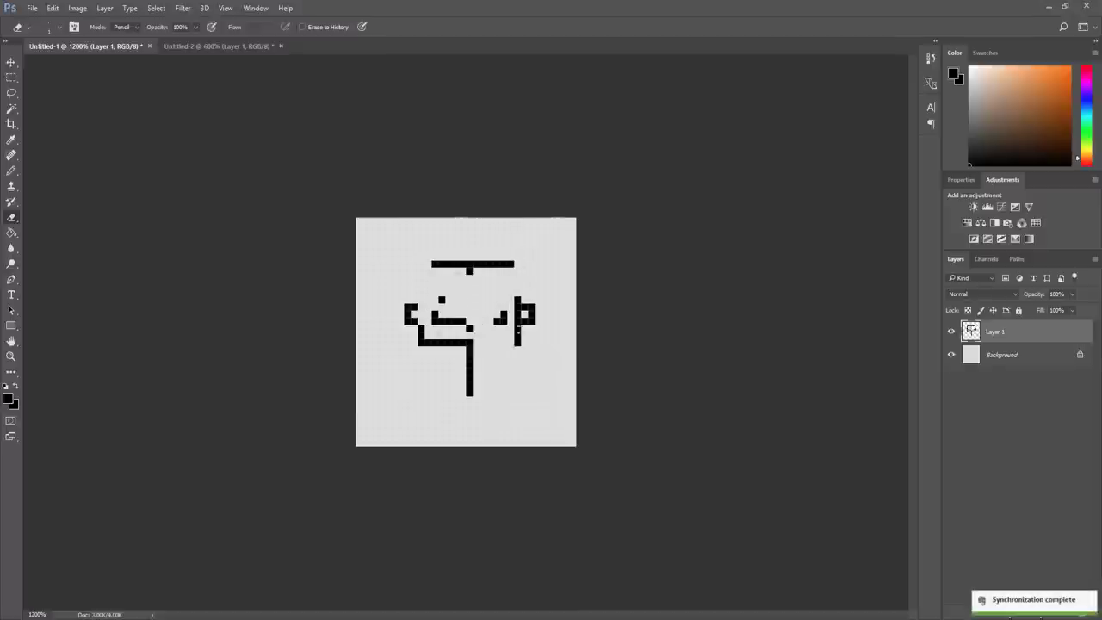
{"action": "left_click_drag", "start_coordinate": [518, 330], "coordinate": [511, 302]}
{"action": "mouse_move", "coordinate": [448, 317]}
{"action": "left_mouse_down"}
{"action": "mouse_move", "coordinate": [435, 317]}
{"action": "mouse_move", "coordinate": [449, 332]}
{"action": "mouse_move", "coordinate": [425, 342]}
{"action": "mouse_move", "coordinate": [399, 311]}
{"action": "left_mouse_up"}
{"action": "left_click", "coordinate": [462, 342]}
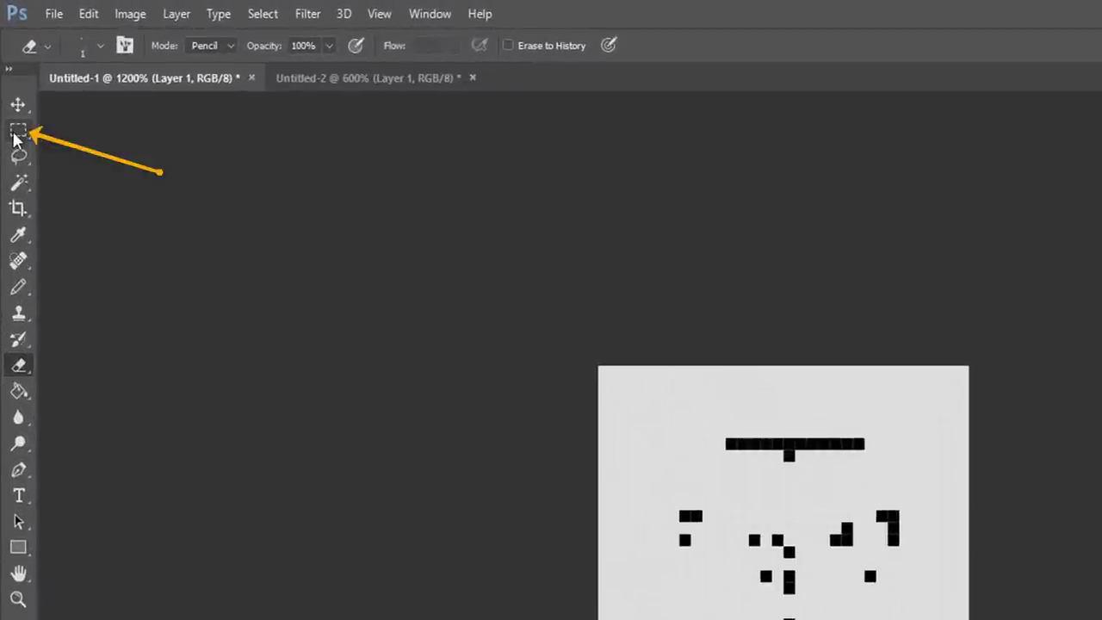
- Select the black bar above the face with the Rectangular Marquee, move it 7 pixels left with Free Transform and deselect
{"action": "left_click", "coordinate": [15, 135]}
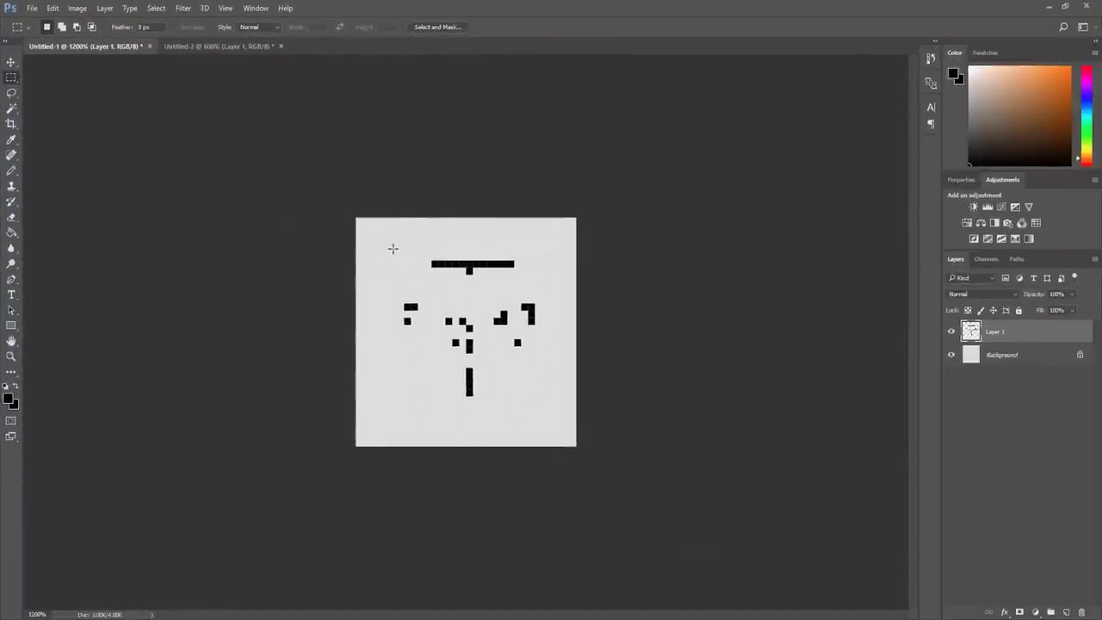
{"action": "left_click_drag", "start_coordinate": [656, 416], "coordinate": [909, 484]}
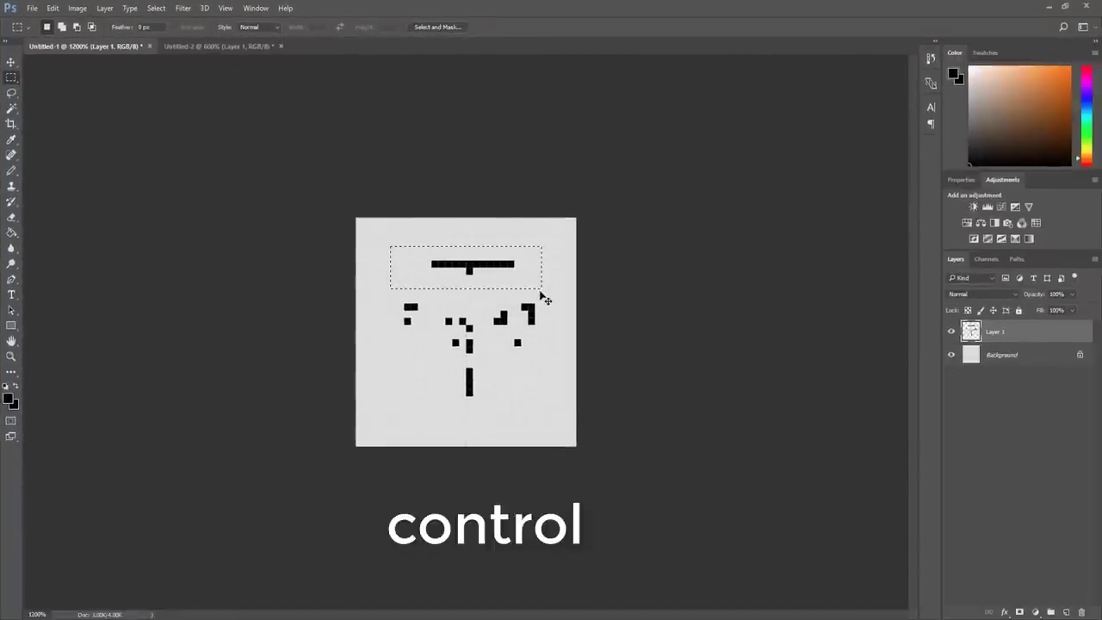
{"action": "key", "text": "ctrl+t"}
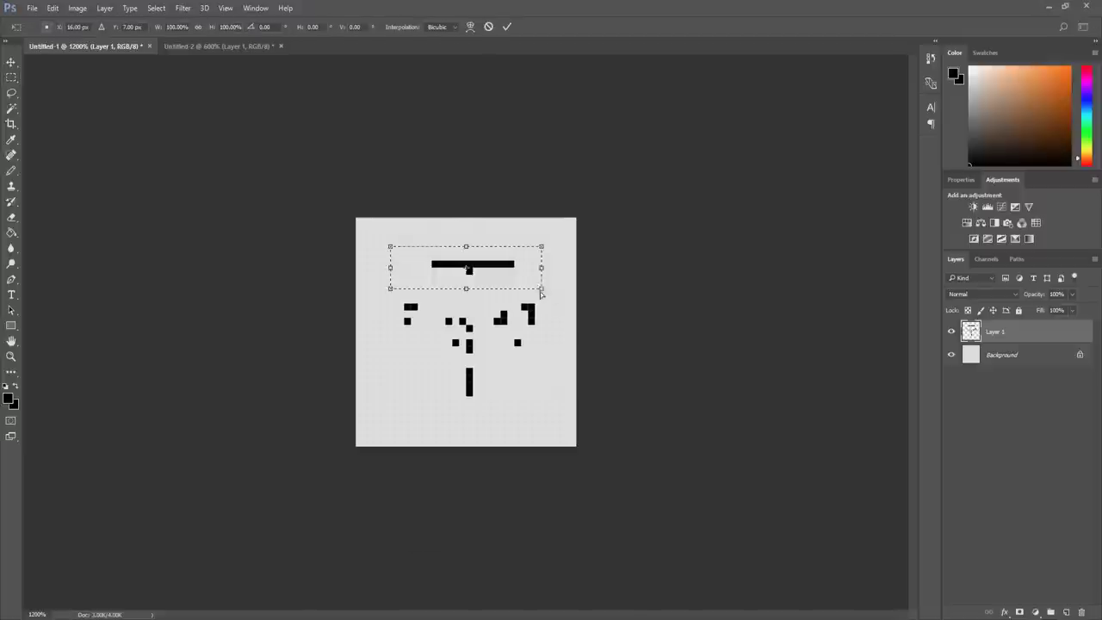
{"action": "key", "text": "Left"}
{"action": "key", "text": "Left"}
{"action": "key", "text": "Left"}
{"action": "key", "text": "Left"}
{"action": "key", "text": "Left"}
{"action": "key", "text": "Left"}
{"action": "key", "text": "Left"}
{"action": "key", "text": "Return"}
{"action": "key", "text": "ctrl+d"}
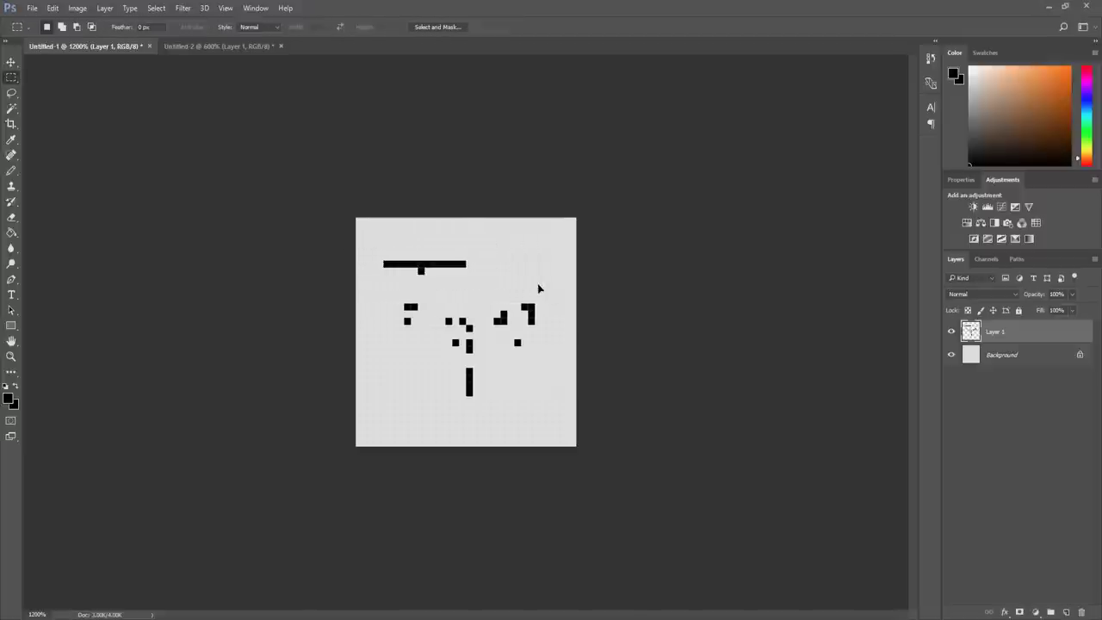
- Nudge the artwork 3 pixels down and 5 pixels up with Free Transform
{"action": "key", "text": "ctrl+t"}
{"action": "key", "text": "Down"}
{"action": "key", "text": "Down"}
{"action": "key", "text": "Down"}
{"action": "key", "text": "Up"}
{"action": "key", "text": "Up"}
{"action": "key", "text": "Up"}
{"action": "key", "text": "Up"}
{"action": "key", "text": "Up"}
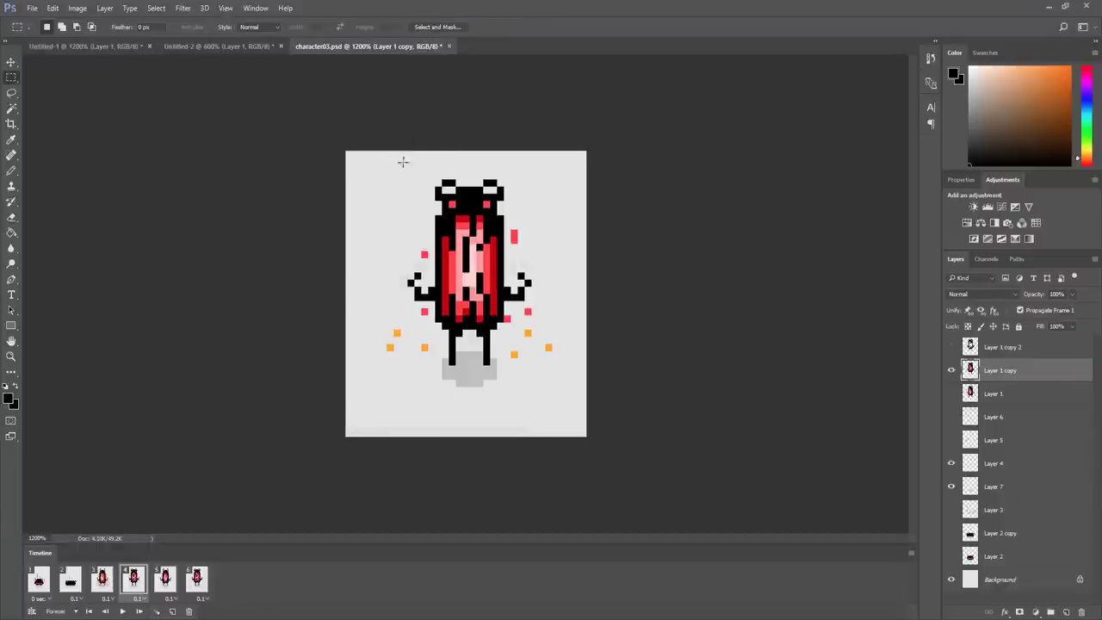
- Select the character's head with the Rectangular Marquee, move it up 1 pixel with Free Transform, and fill the neck gap with black pixels
{"action": "left_click_drag", "start_coordinate": [400, 152], "coordinate": [538, 208]}
{"action": "key", "text": "ctrl+t"}
{"action": "key", "text": "Return"}
{"action": "key", "text": "ctrl+d"}
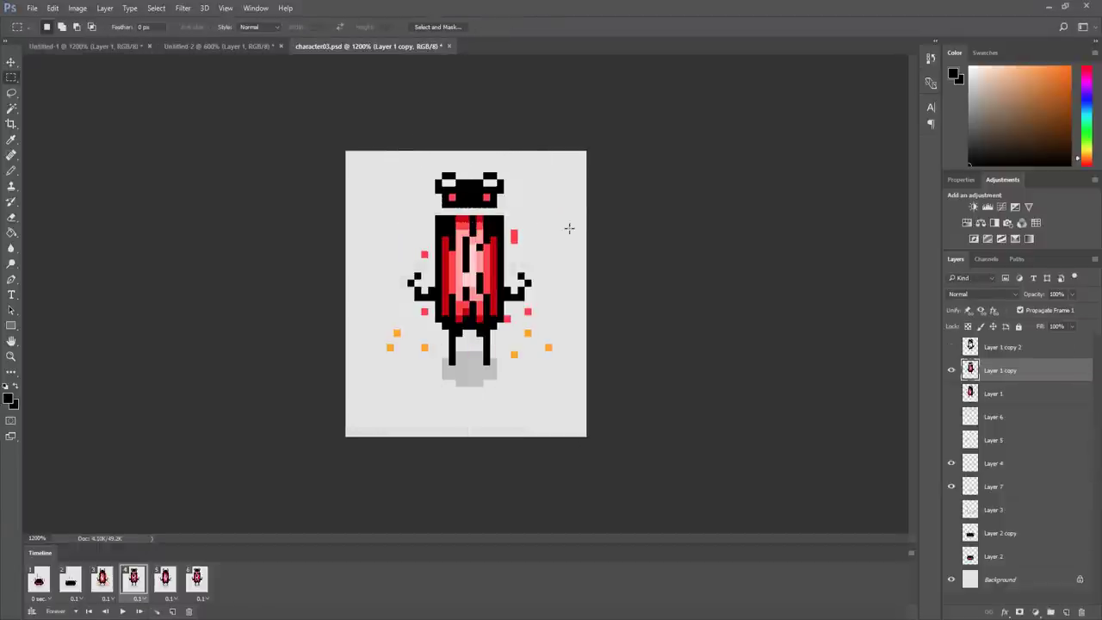
{"action": "key", "text": "b"}
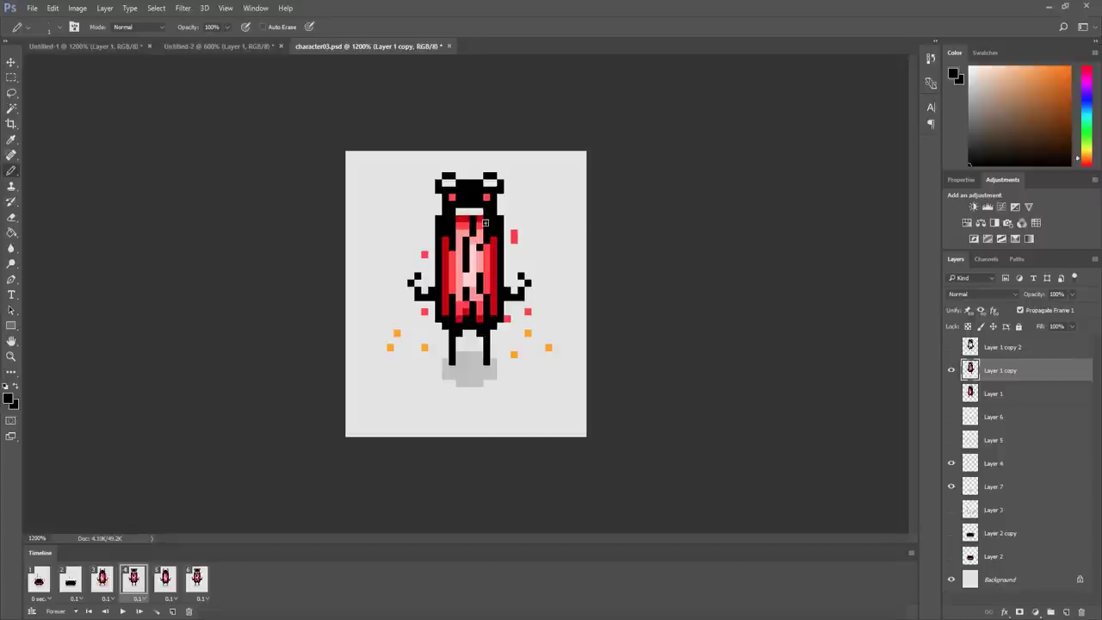
- Create a new document from the Default Photoshop Size preset, 16 × 12 cm at 118.11 pixels/centimeter
{"action": "key", "text": "ctrl+Tab"}
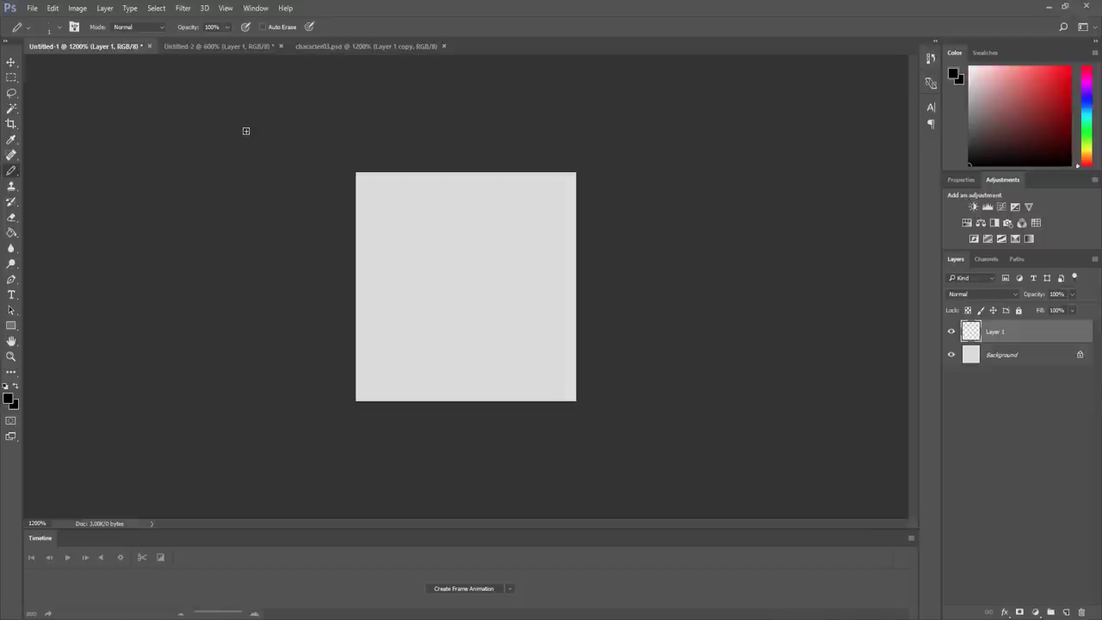
{"action": "key", "text": "ctrl+n"}
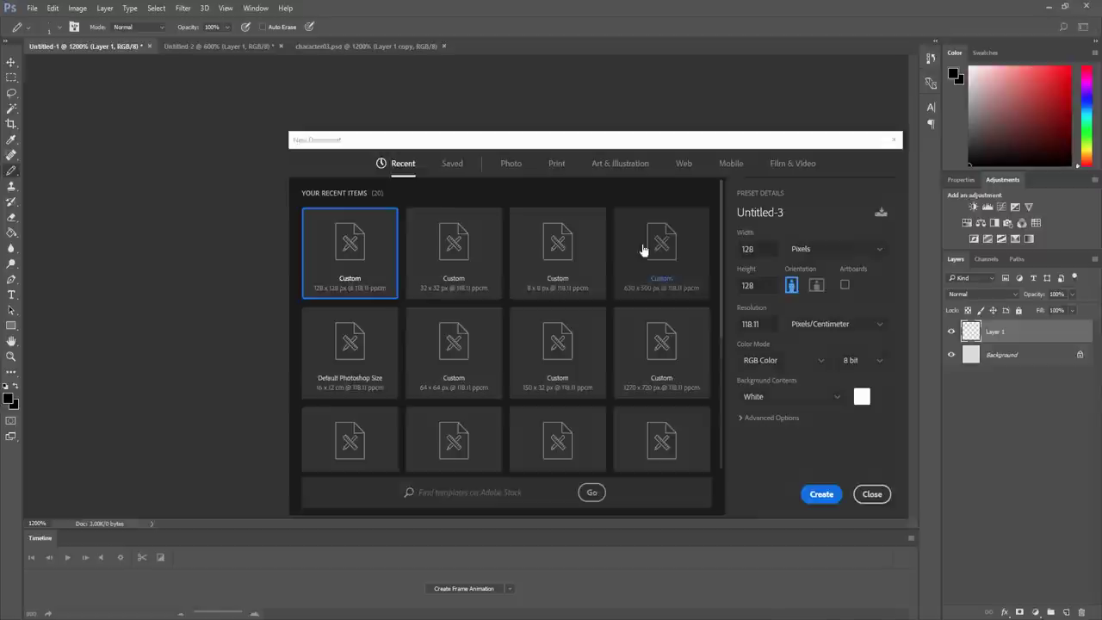
{"action": "left_click", "coordinate": [320, 329]}
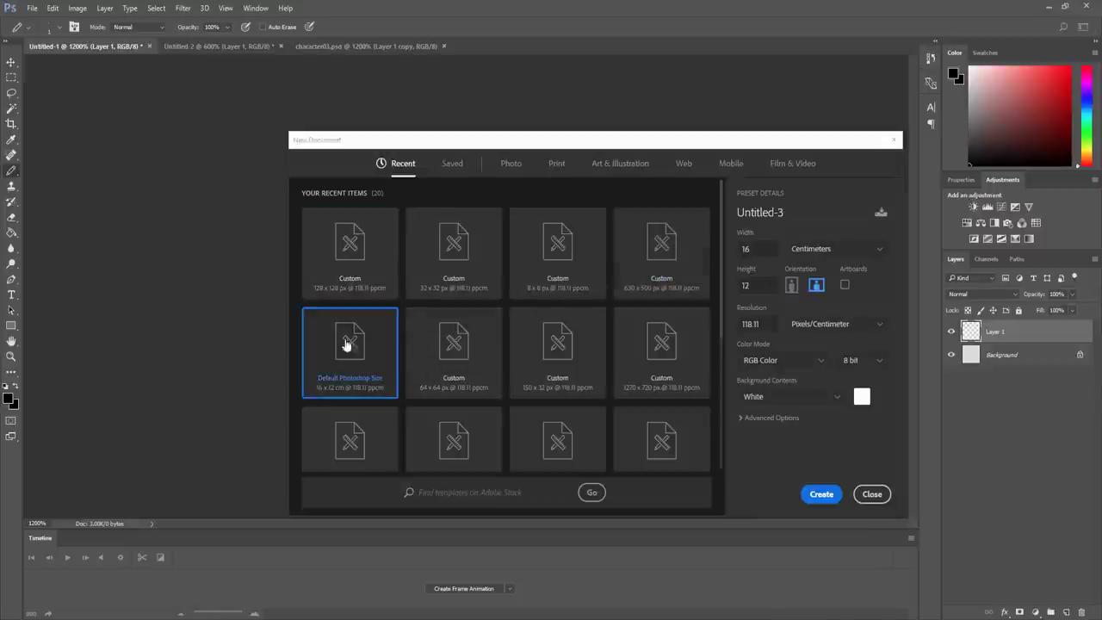
{"action": "left_click", "coordinate": [816, 496]}
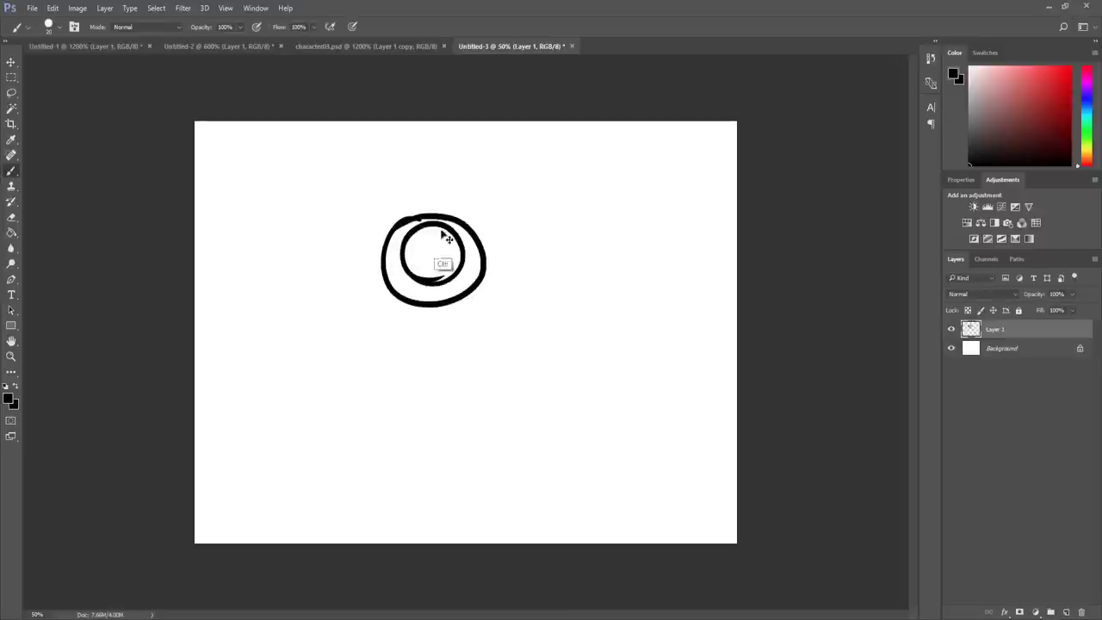
- Brush-sketch a one-eyed character, a tall wide-mouthed monster and a spiky beaked creature in a row on a new layer
{"action": "mouse_move", "coordinate": [438, 253]}
{"action": "left_mouse_down"}
{"action": "mouse_move", "coordinate": [433, 327]}
{"action": "mouse_move", "coordinate": [430, 317]}
{"action": "left_mouse_up"}
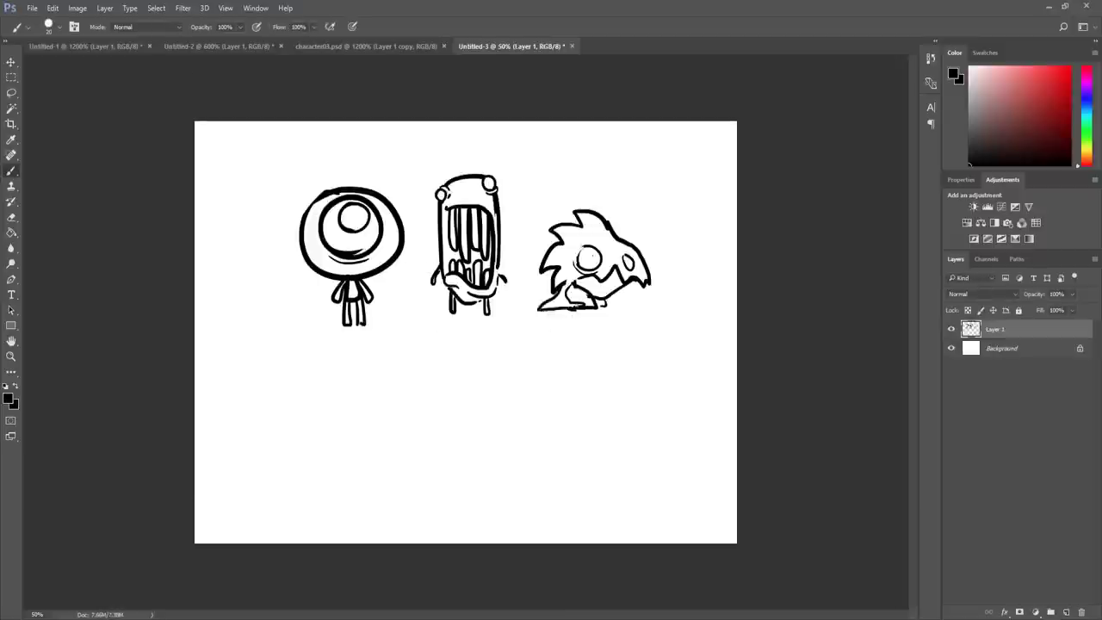
{"action": "key", "text": "ctrl+z"}
{"action": "left_click_drag", "start_coordinate": [560, 288], "coordinate": [572, 307]}
- Sketch an angry flaming skull character below the first row and move it with the Lasso selection under the one-eyed character
{"action": "mouse_move", "coordinate": [456, 353]}
{"action": "left_mouse_down"}
{"action": "mouse_move", "coordinate": [450, 441]}
{"action": "mouse_move", "coordinate": [442, 408]}
{"action": "mouse_move", "coordinate": [433, 415]}
{"action": "mouse_move", "coordinate": [478, 401]}
{"action": "left_mouse_up"}
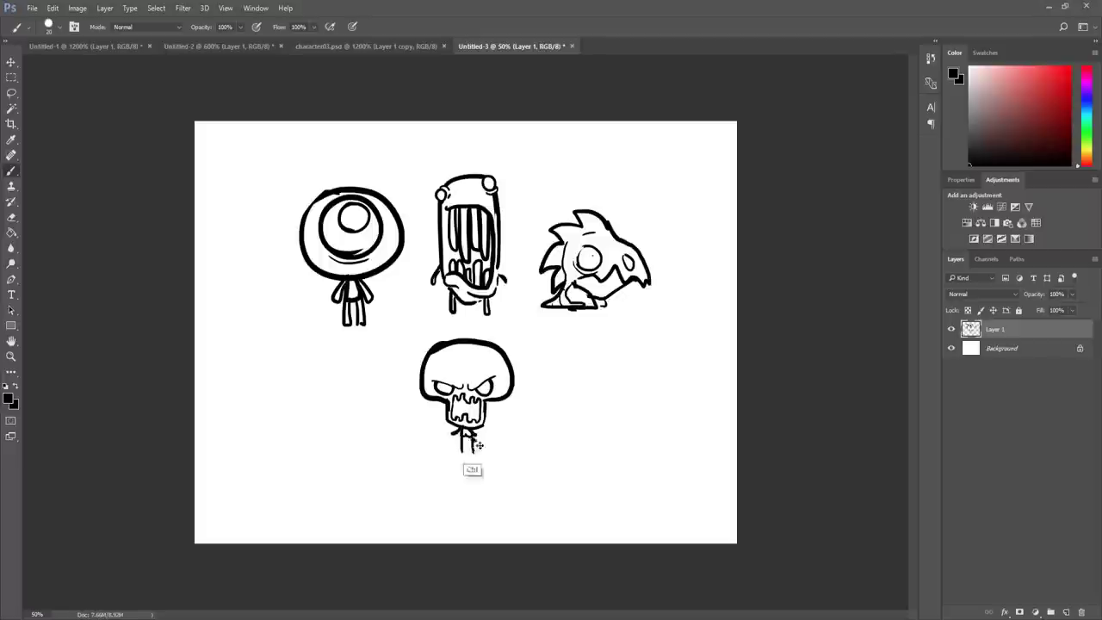
{"action": "mouse_move", "coordinate": [415, 404]}
{"action": "left_mouse_down"}
{"action": "mouse_move", "coordinate": [420, 361]}
{"action": "mouse_move", "coordinate": [503, 339]}
{"action": "mouse_move", "coordinate": [476, 433]}
{"action": "mouse_move", "coordinate": [401, 364]}
{"action": "mouse_move", "coordinate": [511, 439]}
{"action": "left_mouse_up"}
{"action": "key", "text": "l"}
{"action": "key", "text": "v"}
{"action": "left_click_drag", "start_coordinate": [465, 387], "coordinate": [317, 419]}
{"action": "key", "text": "ctrl+d"}
{"action": "key", "text": "b"}
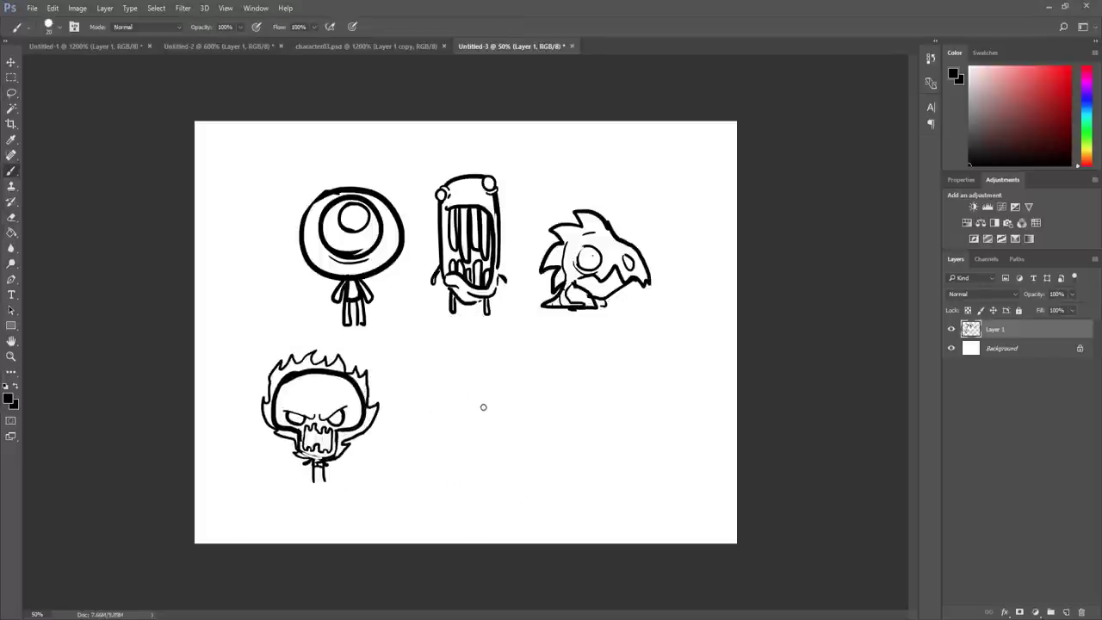
- Sketch a small round-headed character with two large oval eyes and a thin body beside the flaming skull
{"action": "mouse_move", "coordinate": [485, 392]}
{"action": "left_mouse_down"}
{"action": "mouse_move", "coordinate": [511, 375]}
{"action": "mouse_move", "coordinate": [513, 408]}
{"action": "left_mouse_up"}
{"action": "key", "text": "ctrl+z"}
{"action": "mouse_move", "coordinate": [478, 408]}
{"action": "left_mouse_down"}
{"action": "mouse_move", "coordinate": [498, 413]}
{"action": "mouse_move", "coordinate": [508, 372]}
{"action": "left_mouse_up"}
{"action": "key", "text": "e"}
{"action": "right_click", "coordinate": [531, 399]}
{"action": "key", "text": "b"}
{"action": "mouse_move", "coordinate": [500, 373]}
{"action": "left_mouse_down"}
{"action": "mouse_move", "coordinate": [477, 384]}
{"action": "mouse_move", "coordinate": [499, 367]}
{"action": "left_mouse_up"}
{"action": "left_click_drag", "start_coordinate": [487, 422], "coordinate": [497, 422]}
{"action": "key", "text": "e"}
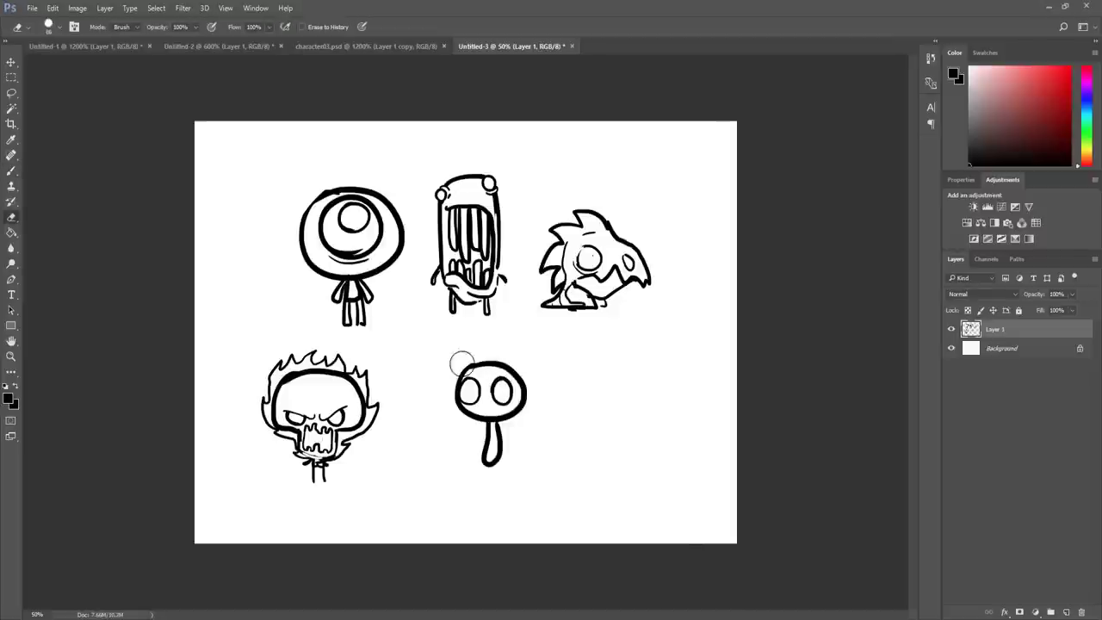
{"action": "key", "text": "b"}
{"action": "key", "text": "ctrl+alt+z"}
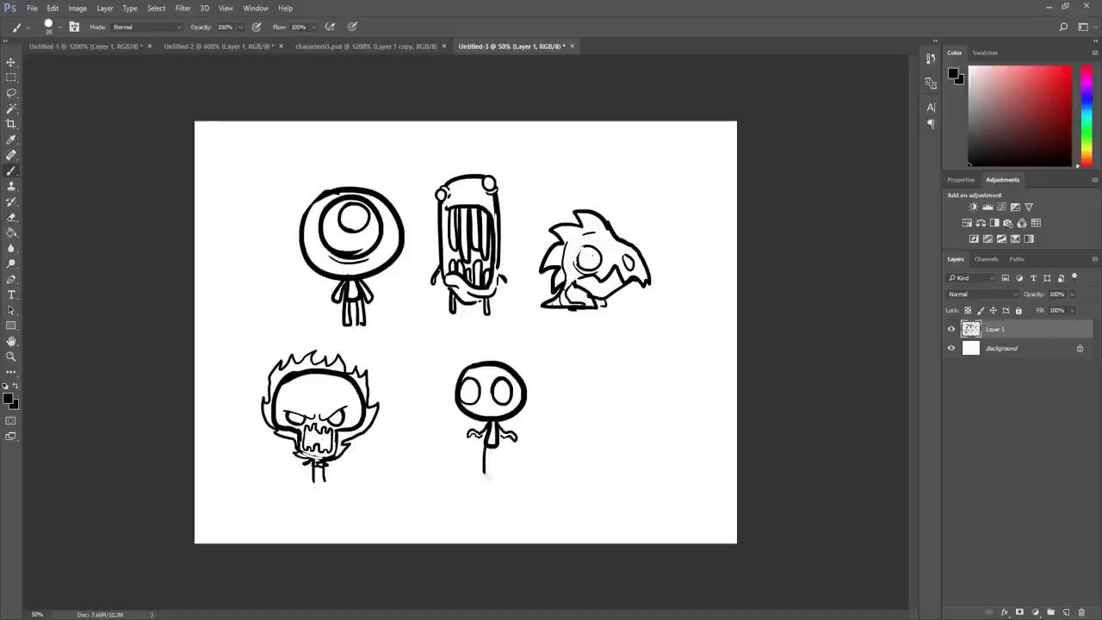
- Clean up the round-headed character's legs with the Eraser and sketch a long-horned character labelled HK beside it
{"action": "mouse_move", "coordinate": [592, 371]}
{"action": "left_mouse_down"}
{"action": "mouse_move", "coordinate": [640, 369]}
{"action": "mouse_move", "coordinate": [603, 413]}
{"action": "left_mouse_up"}
{"action": "key", "text": "ctrl+alt+z"}
{"action": "key", "text": "ctrl+alt+z"}
{"action": "key", "text": "e"}
{"action": "left_click_drag", "start_coordinate": [502, 474], "coordinate": [482, 474]}
{"action": "key", "text": "b"}
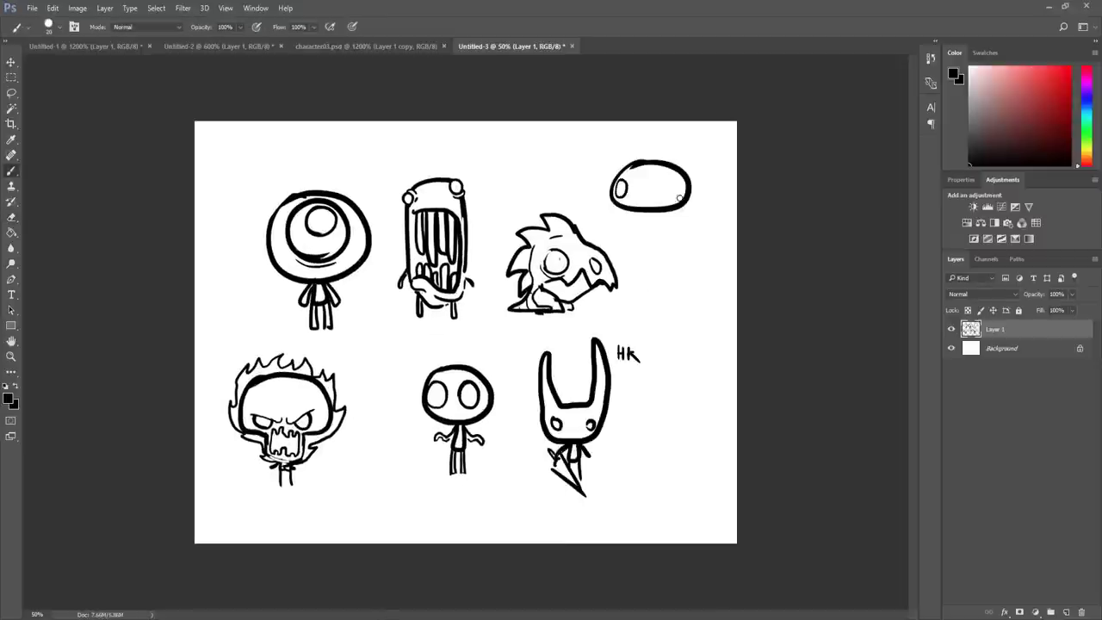
- Give the round creature in the upper-right corner a toothed mouth, and shift the lower-row characters left using Lasso selections
{"action": "mouse_move", "coordinate": [632, 203]}
{"action": "left_mouse_down"}
{"action": "mouse_move", "coordinate": [664, 203]}
{"action": "mouse_move", "coordinate": [640, 179]}
{"action": "left_mouse_up"}
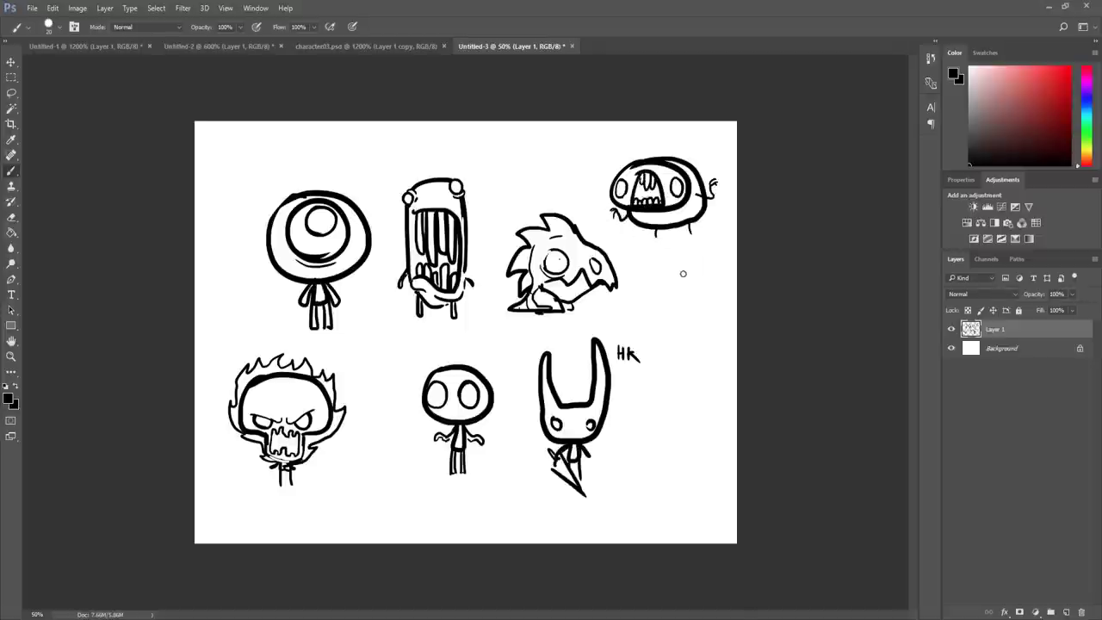
{"action": "key", "text": "l"}
{"action": "left_click_drag", "start_coordinate": [430, 344], "coordinate": [541, 335]}
{"action": "left_click_drag", "start_coordinate": [516, 379], "coordinate": [462, 387]}
{"action": "left_click_drag", "start_coordinate": [467, 350], "coordinate": [583, 337]}
{"action": "left_click_drag", "start_coordinate": [560, 379], "coordinate": [535, 373]}
- Sketch another character in the free space at the canvas's lower right, undoing misplaced strokes
{"action": "key", "text": "b"}
{"action": "mouse_move", "coordinate": [684, 420]}
{"action": "left_mouse_down"}
{"action": "mouse_move", "coordinate": [578, 420]}
{"action": "mouse_move", "coordinate": [583, 430]}
{"action": "mouse_move", "coordinate": [689, 427]}
{"action": "left_mouse_up"}
{"action": "key", "text": "ctrl+z"}
{"action": "left_click_drag", "start_coordinate": [586, 381], "coordinate": [582, 419]}
{"action": "left_click_drag", "start_coordinate": [681, 380], "coordinate": [680, 404]}
{"action": "mouse_move", "coordinate": [694, 386]}
{"action": "left_mouse_down"}
{"action": "mouse_move", "coordinate": [685, 422]}
{"action": "mouse_move", "coordinate": [678, 408]}
{"action": "left_mouse_up"}
{"action": "key", "text": "ctrl+z"}
{"action": "key", "text": "e"}
{"action": "key", "text": "b"}
{"action": "left_click_drag", "start_coordinate": [581, 431], "coordinate": [694, 433]}
{"action": "key", "text": "ctrl+z"}
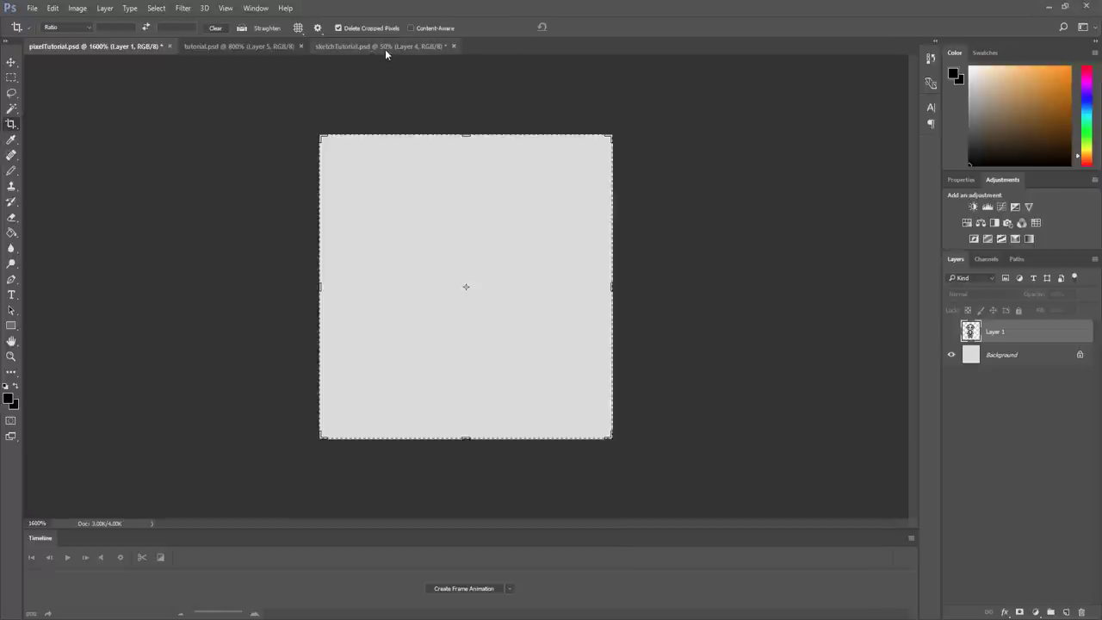
- Float sketchTutorial.psd beside the canvas as a reference and make pixelTutorial.psd active with the Pencil tool
{"action": "mouse_move", "coordinate": [387, 44]}
{"action": "left_mouse_down"}
{"action": "mouse_move", "coordinate": [630, 208]}
{"action": "mouse_move", "coordinate": [631, 182]}
{"action": "mouse_move", "coordinate": [718, 166]}
{"action": "mouse_move", "coordinate": [735, 147]}
{"action": "left_mouse_up"}
{"action": "key", "text": "b"}
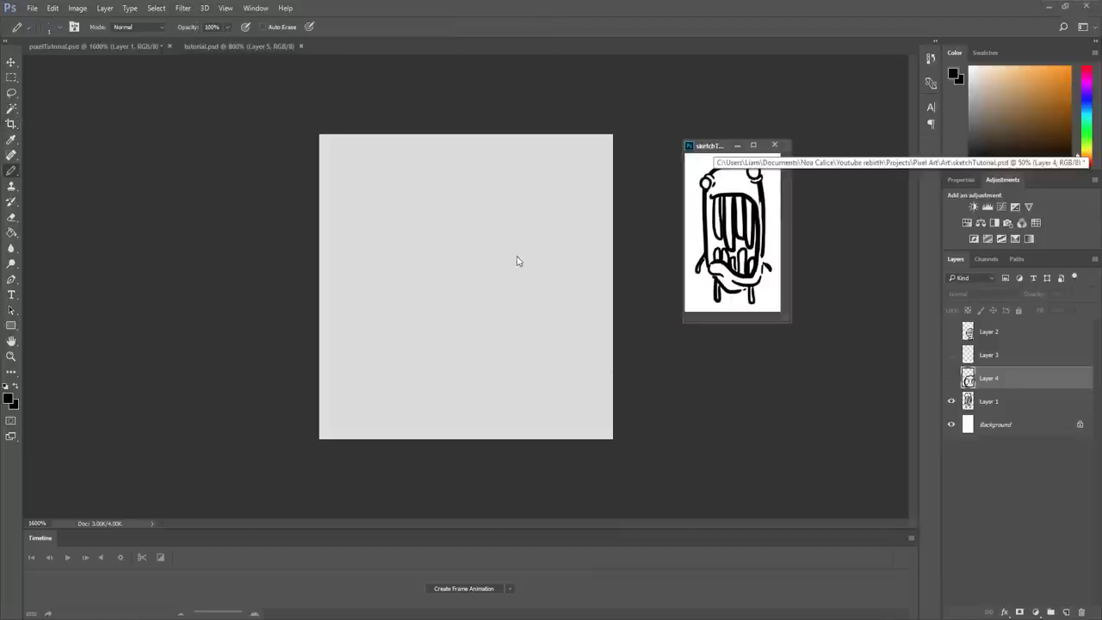
{"action": "left_click", "coordinate": [518, 261]}
- Draw the top edge and upper-left corner of the monster's body outline in black pixels
{"action": "mouse_move", "coordinate": [443, 186]}
{"action": "left_mouse_down"}
{"action": "mouse_move", "coordinate": [481, 187]}
{"action": "mouse_move", "coordinate": [466, 176]}
{"action": "mouse_move", "coordinate": [412, 210]}
{"action": "left_mouse_up"}
{"action": "key", "text": "ctrl+z"}
{"action": "key", "text": "ctrl+alt+z"}
{"action": "key", "text": "ctrl+z"}
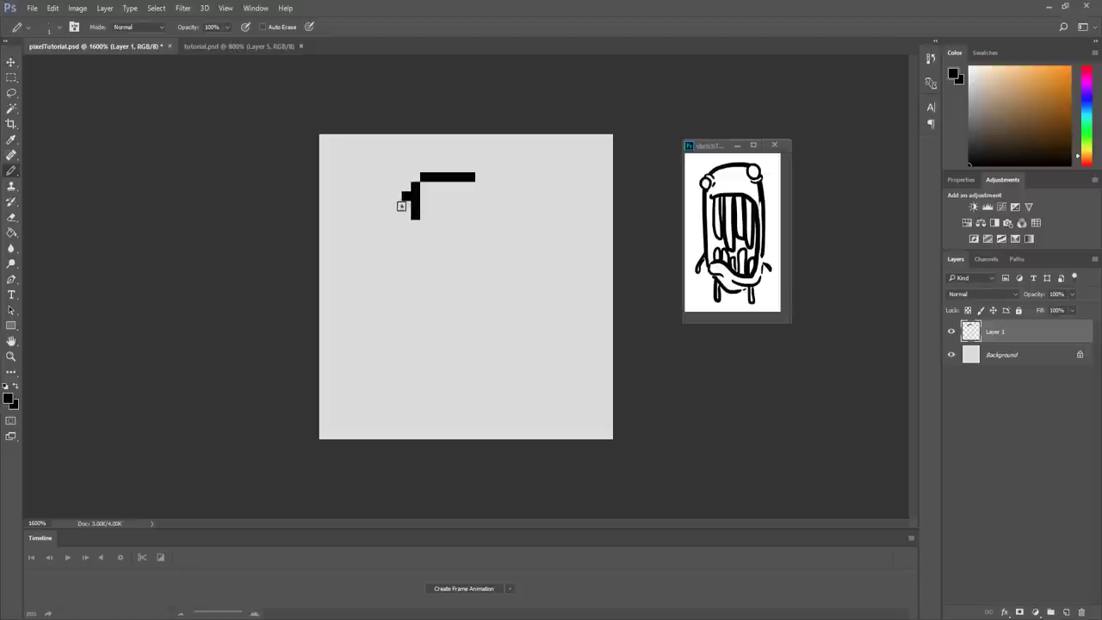
{"action": "mouse_move", "coordinate": [401, 206]}
{"action": "left_mouse_down"}
{"action": "mouse_move", "coordinate": [420, 238]}
{"action": "mouse_move", "coordinate": [422, 188]}
{"action": "mouse_move", "coordinate": [408, 196]}
{"action": "left_mouse_up"}
{"action": "key", "text": "e"}
{"action": "left_click", "coordinate": [415, 196]}
{"action": "key", "text": "b"}
{"action": "key", "text": "ctrl+alt+z"}
{"action": "key", "text": "ctrl+alt+z"}
{"action": "key", "text": "ctrl+alt+z"}
{"action": "key", "text": "ctrl+alt+z"}
{"action": "key", "text": "ctrl+z"}
- Draw the body outline's left side, lower-left corner and extended top edge with the Pencil, erasing misplaced pixels
{"action": "left_click", "coordinate": [415, 186]}
{"action": "left_click_drag", "start_coordinate": [488, 196], "coordinate": [488, 216]}
{"action": "left_click_drag", "start_coordinate": [405, 225], "coordinate": [405, 244]}
{"action": "key", "text": "e"}
{"action": "key", "text": "b"}
{"action": "mouse_move", "coordinate": [415, 243]}
{"action": "left_mouse_down"}
{"action": "mouse_move", "coordinate": [427, 348]}
{"action": "mouse_move", "coordinate": [444, 371]}
{"action": "mouse_move", "coordinate": [496, 352]}
{"action": "mouse_move", "coordinate": [480, 351]}
{"action": "mouse_move", "coordinate": [489, 224]}
{"action": "left_mouse_up"}
{"action": "key", "text": "e"}
{"action": "mouse_move", "coordinate": [479, 186]}
{"action": "left_mouse_down"}
{"action": "mouse_move", "coordinate": [487, 270]}
{"action": "mouse_move", "coordinate": [461, 368]}
{"action": "left_mouse_up"}
{"action": "key", "text": "b"}
{"action": "left_click_drag", "start_coordinate": [479, 177], "coordinate": [489, 176]}
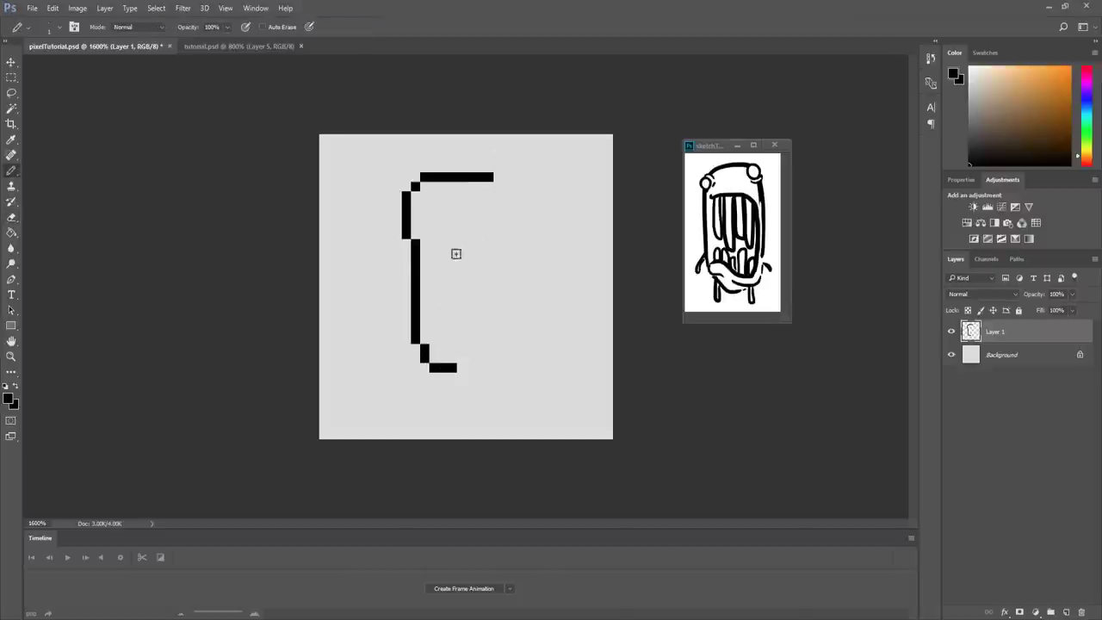
- Close the body outline by drawing its bottom edge and right side up to the upper-right corner
{"action": "key", "text": "e"}
{"action": "key", "text": "b"}
{"action": "mouse_move", "coordinate": [414, 244]}
{"action": "left_mouse_down"}
{"action": "mouse_move", "coordinate": [415, 282]}
{"action": "mouse_move", "coordinate": [406, 281]}
{"action": "left_mouse_up"}
{"action": "mouse_move", "coordinate": [457, 367]}
{"action": "left_mouse_down"}
{"action": "mouse_move", "coordinate": [487, 366]}
{"action": "mouse_move", "coordinate": [500, 342]}
{"action": "mouse_move", "coordinate": [515, 206]}
{"action": "left_mouse_up"}
- Straighten both sides of the body outline by erasing their outer pixel runs and redrawing them 1 pixel further in
{"action": "key", "text": "e"}
{"action": "left_click_drag", "start_coordinate": [405, 195], "coordinate": [405, 282]}
{"action": "key", "text": "b"}
{"action": "left_click_drag", "start_coordinate": [415, 196], "coordinate": [415, 282]}
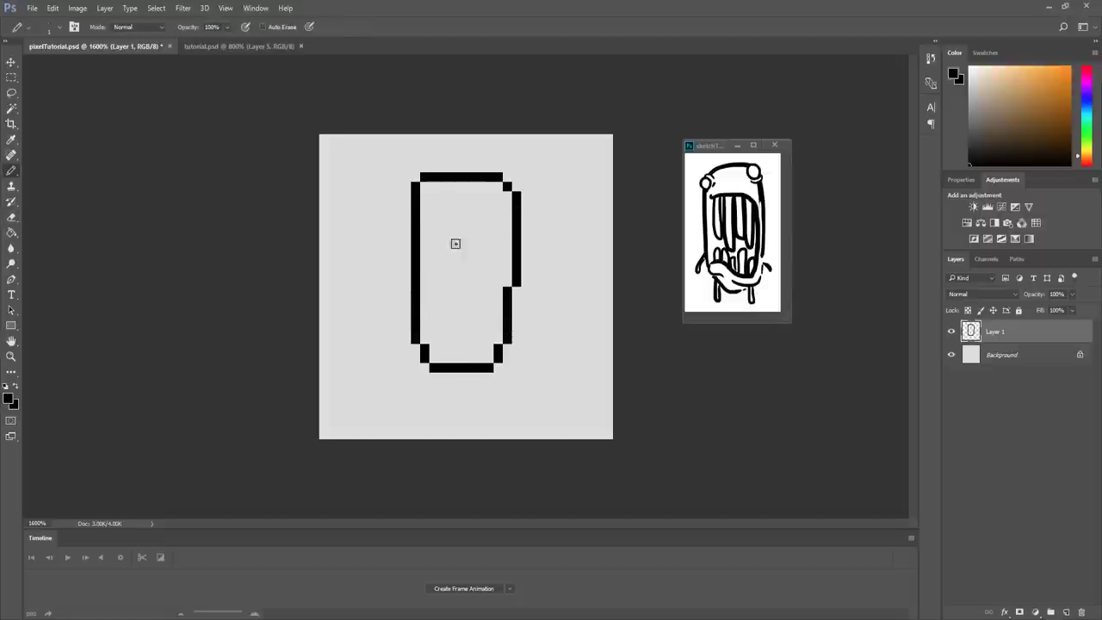
{"action": "key", "text": "e"}
{"action": "left_click_drag", "start_coordinate": [517, 195], "coordinate": [516, 281]}
{"action": "key", "text": "b"}
{"action": "left_click_drag", "start_coordinate": [507, 281], "coordinate": [507, 195]}
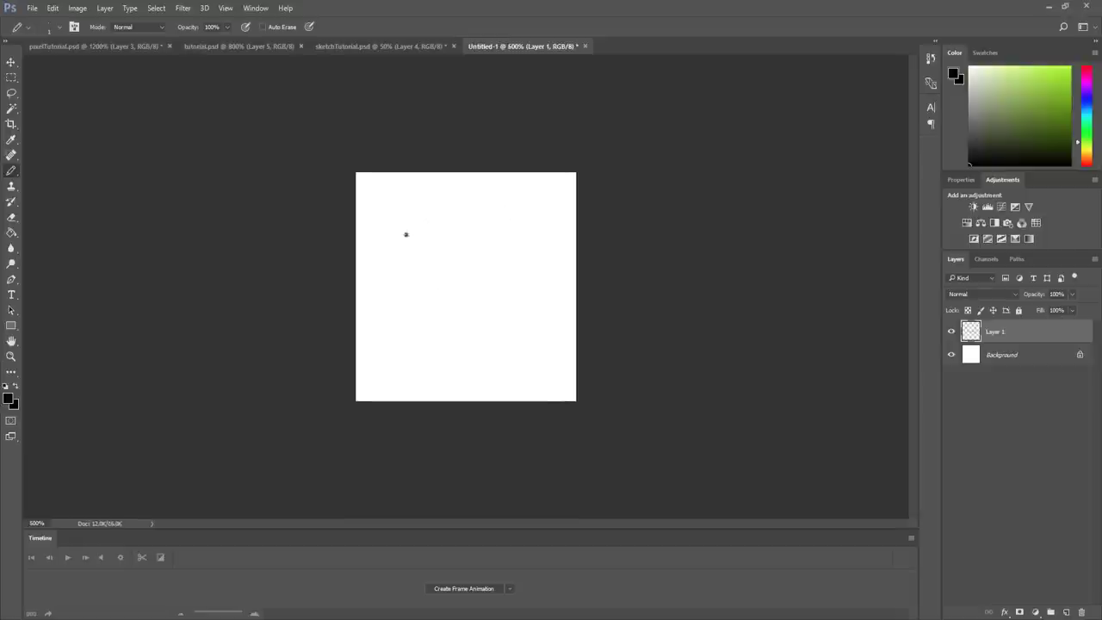
- Draw a round monster face with large eyes, jagged teeth and two horns with the Pencil on the blank Untitled-1 canvas
{"action": "mouse_move", "coordinate": [406, 233]}
{"action": "left_mouse_down"}
{"action": "mouse_move", "coordinate": [433, 258]}
{"action": "mouse_move", "coordinate": [494, 265]}
{"action": "mouse_move", "coordinate": [466, 257]}
{"action": "mouse_move", "coordinate": [470, 202]}
{"action": "mouse_move", "coordinate": [395, 283]}
{"action": "left_mouse_up"}
{"action": "left_click_drag", "start_coordinate": [371, 246], "coordinate": [396, 205]}
{"action": "left_click_drag", "start_coordinate": [514, 225], "coordinate": [533, 225]}
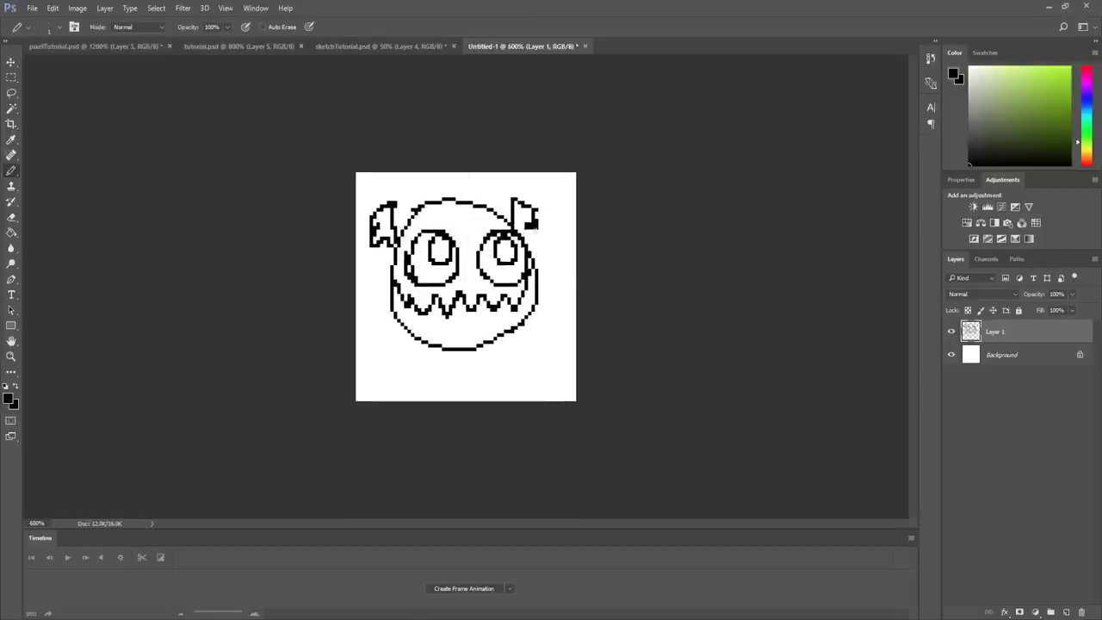
- Add small arms and legs around the lower edge of the round monster's head, then switch to the Eraser
{"action": "left_click_drag", "start_coordinate": [456, 349], "coordinate": [461, 362]}
{"action": "left_click_drag", "start_coordinate": [491, 349], "coordinate": [500, 362]}
{"action": "left_click_drag", "start_coordinate": [514, 339], "coordinate": [527, 334]}
{"action": "left_click_drag", "start_coordinate": [400, 331], "coordinate": [392, 335]}
{"action": "key", "text": "e"}
{"action": "key", "text": "ctrl+plus"}
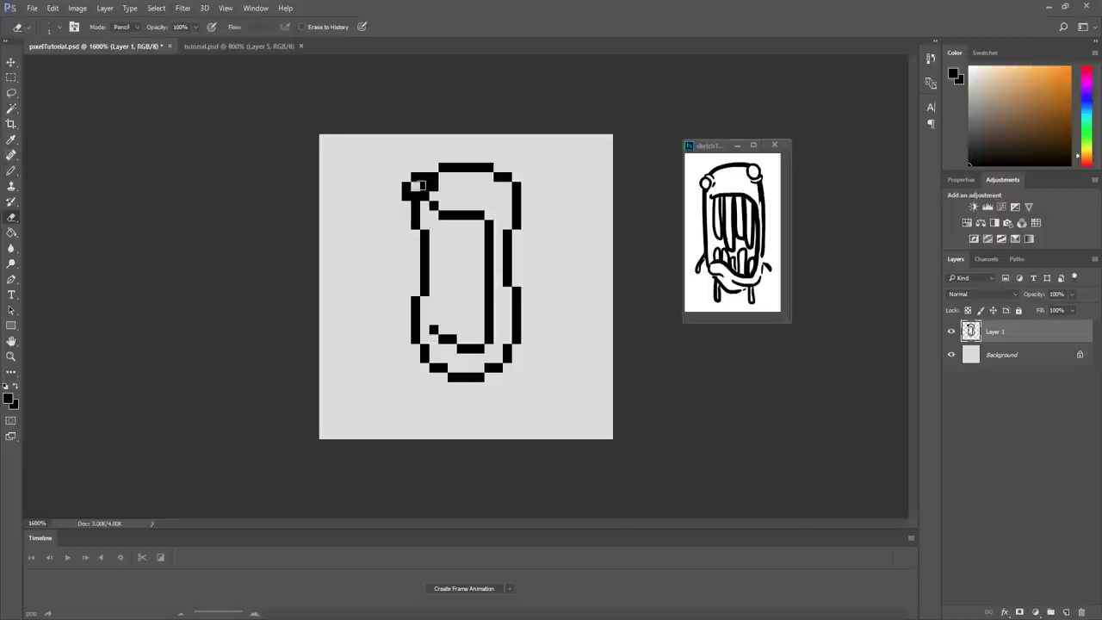
- Shape the two bulging eyes on the monster's upper corners in pixelTutorial.psd, enlarging their hollow centres with the Pencil and Eraser
{"action": "key", "text": "b"}
{"action": "key", "text": "e"}
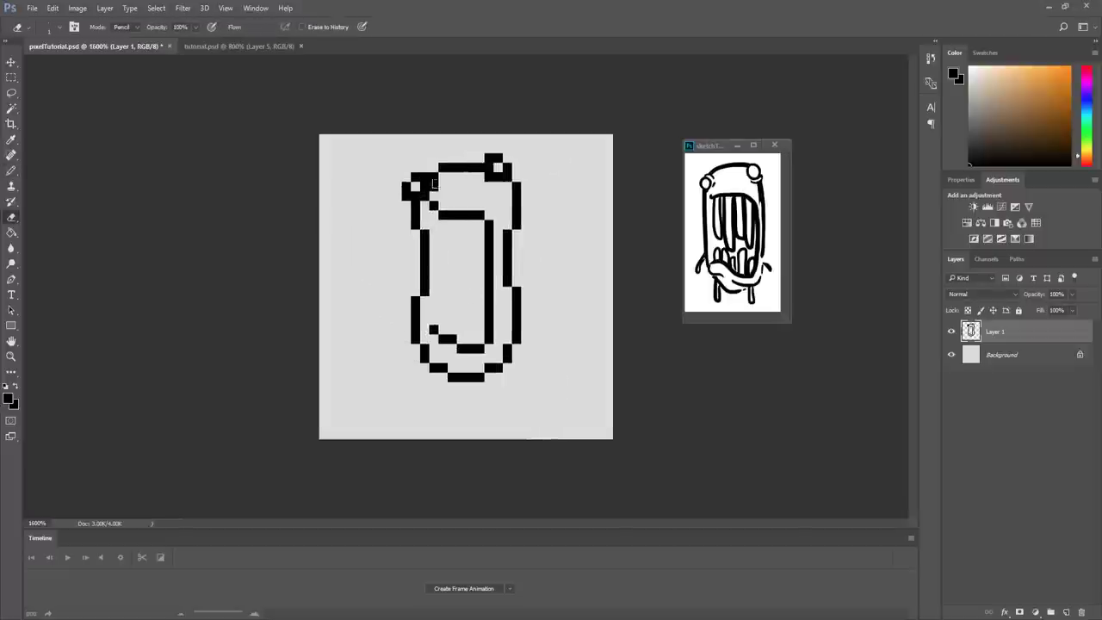
{"action": "key", "text": "b"}
{"action": "key", "text": "e"}
{"action": "mouse_move", "coordinate": [424, 186]}
{"action": "left_mouse_down"}
{"action": "mouse_move", "coordinate": [407, 186]}
{"action": "mouse_move", "coordinate": [415, 167]}
{"action": "mouse_move", "coordinate": [406, 186]}
{"action": "left_mouse_up"}
{"action": "key", "text": "b"}
{"action": "key", "text": "e"}
{"action": "mouse_move", "coordinate": [489, 158]}
{"action": "left_mouse_down"}
{"action": "mouse_move", "coordinate": [507, 167]}
{"action": "mouse_move", "coordinate": [503, 146]}
{"action": "mouse_move", "coordinate": [516, 175]}
{"action": "left_mouse_up"}
{"action": "key", "text": "b"}
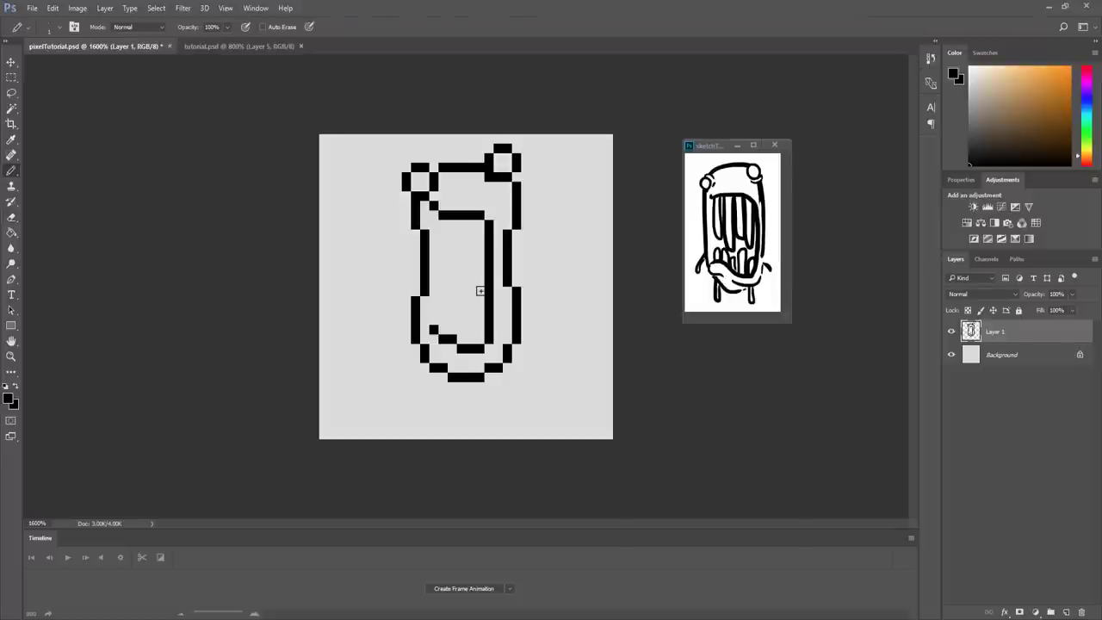
- Nudge the artwork 1 pixel down and draw a pixel arm on each side of the body, erasing the left one
{"action": "key", "text": "ctrl+Down"}
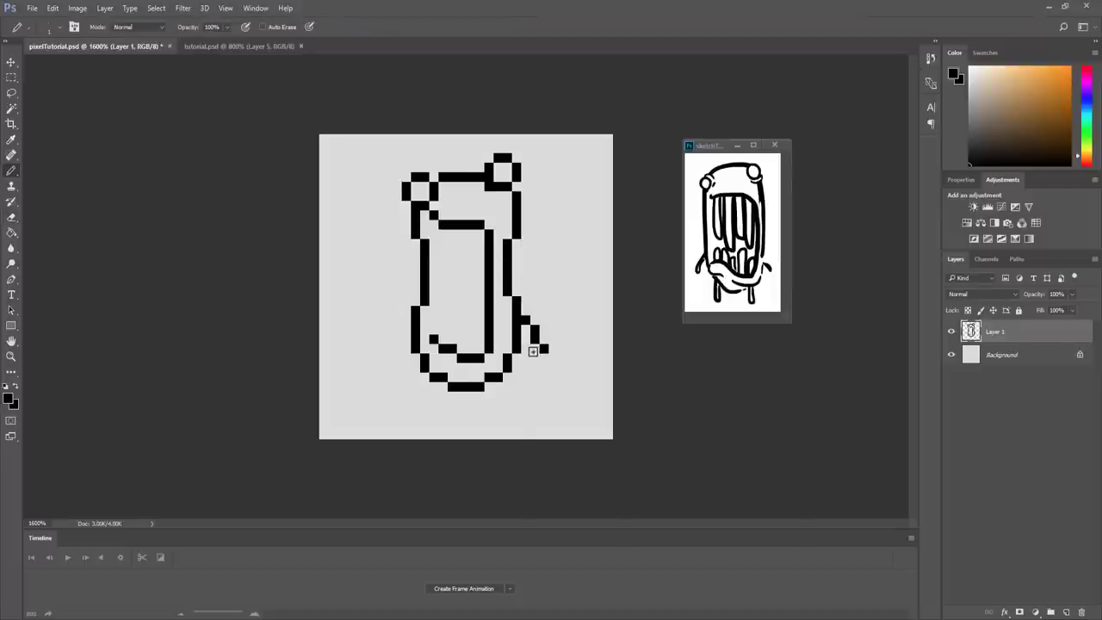
{"action": "left_click_drag", "start_coordinate": [392, 355], "coordinate": [398, 369]}
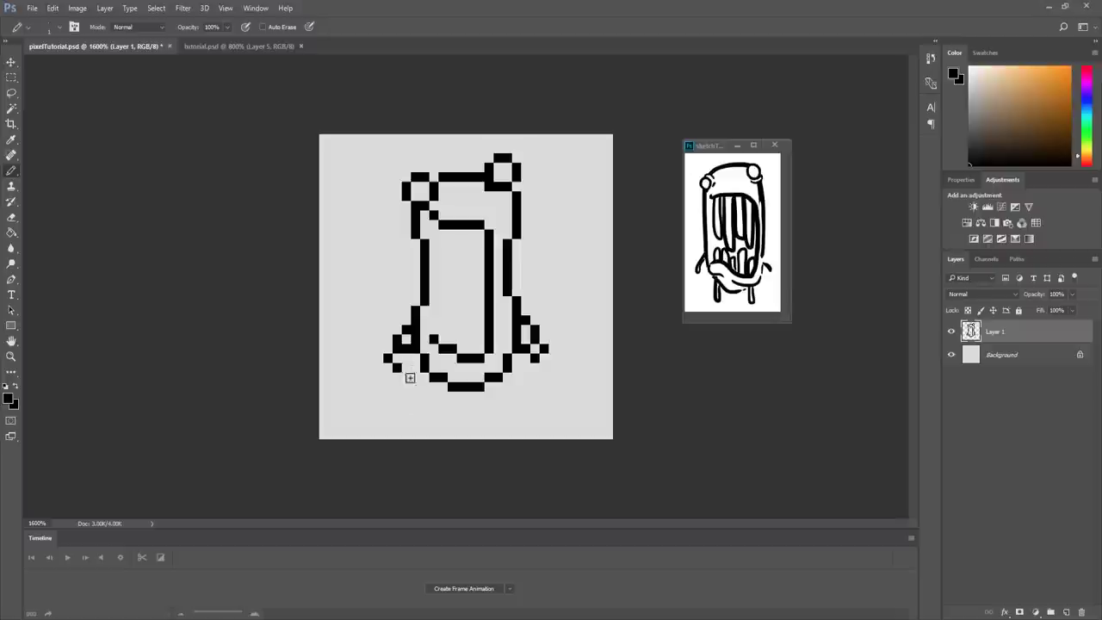
{"action": "key", "text": "e"}
{"action": "left_click_drag", "start_coordinate": [406, 330], "coordinate": [382, 352]}
{"action": "key", "text": "b"}
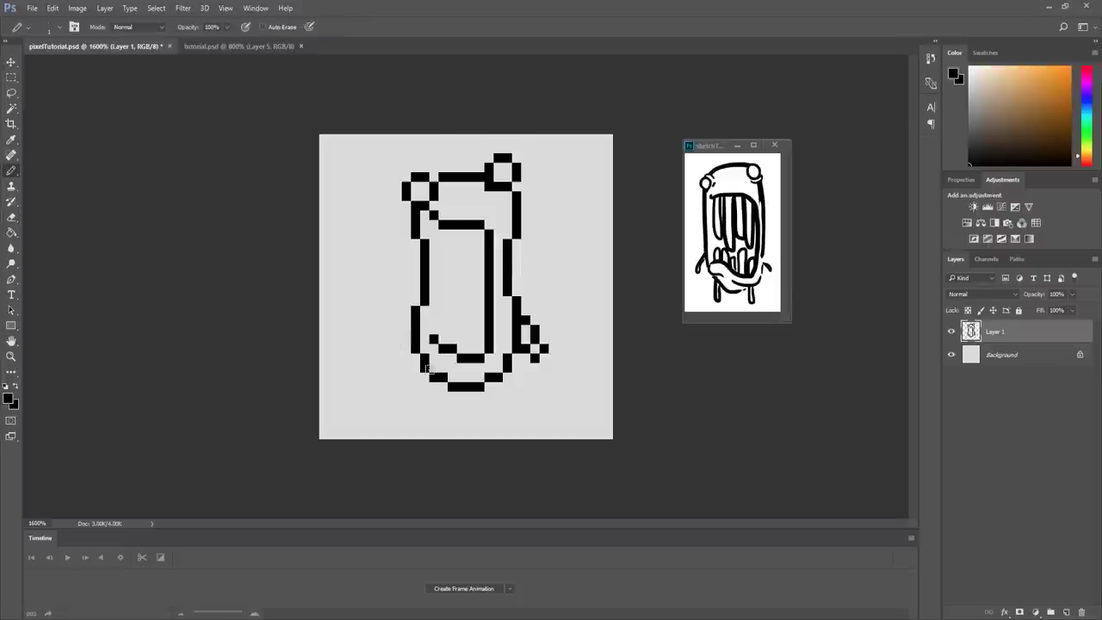
{"action": "key", "text": "ctrl+plus"}
{"action": "key", "text": "ctrl+minus"}
{"action": "key", "text": "ctrl+minus"}
{"action": "key", "text": "ctrl+minus"}
{"action": "key", "text": "ctrl+minus"}
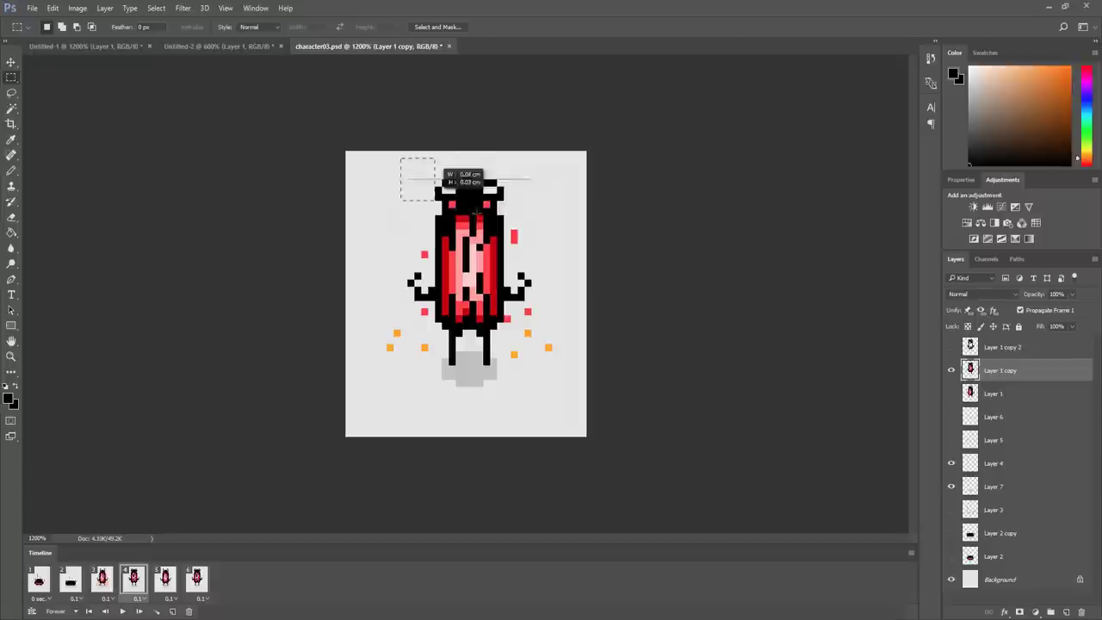
- Select the red character's head in character03.psd with the Rectangular Marquee and move it up 1 pixel with Free Transform
{"action": "left_click_drag", "start_coordinate": [435, 200], "coordinate": [538, 215]}
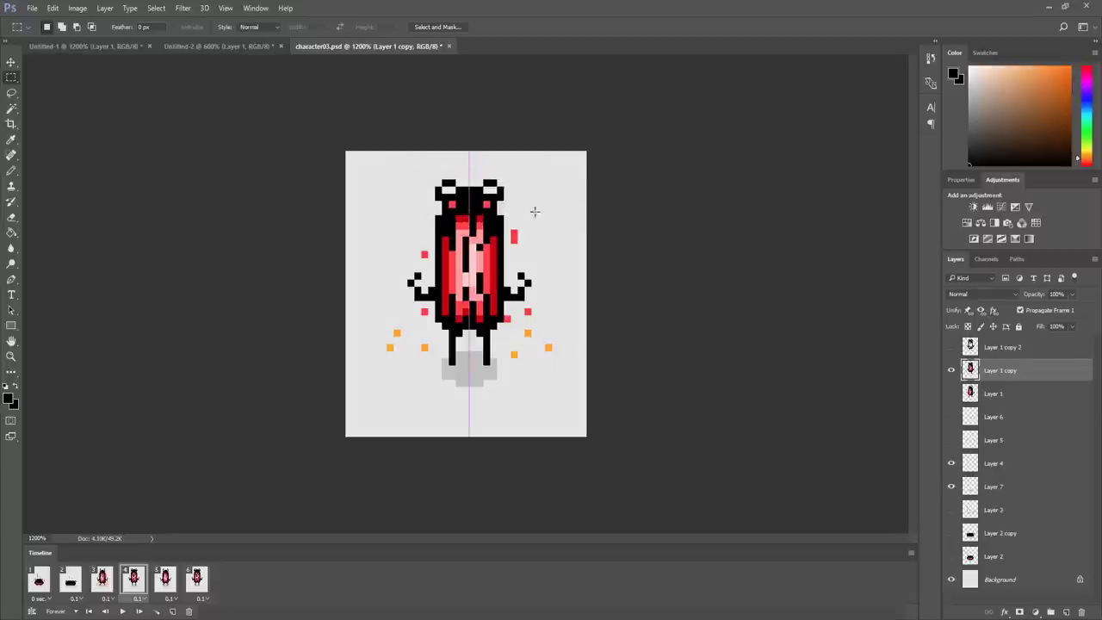
{"action": "key", "text": "ctrl+t"}
{"action": "key", "text": "Up"}
{"action": "key", "text": "Return"}
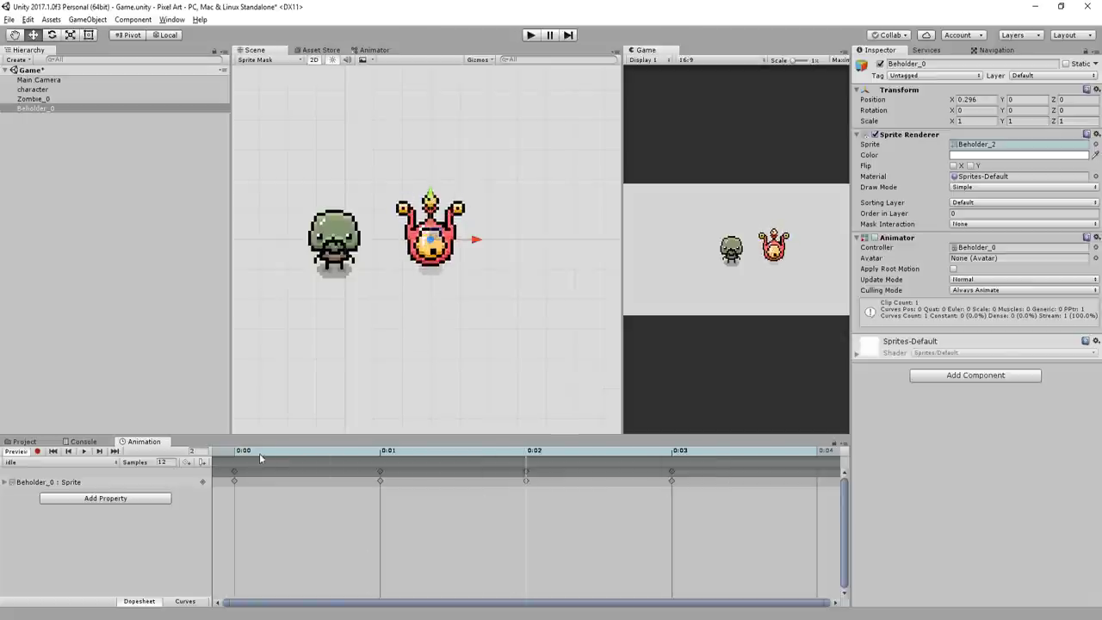
- Switch to Unity and scrub through the Beholder_0 idle animation from its first frame
{"action": "left_click_drag", "start_coordinate": [259, 453], "coordinate": [361, 454]}
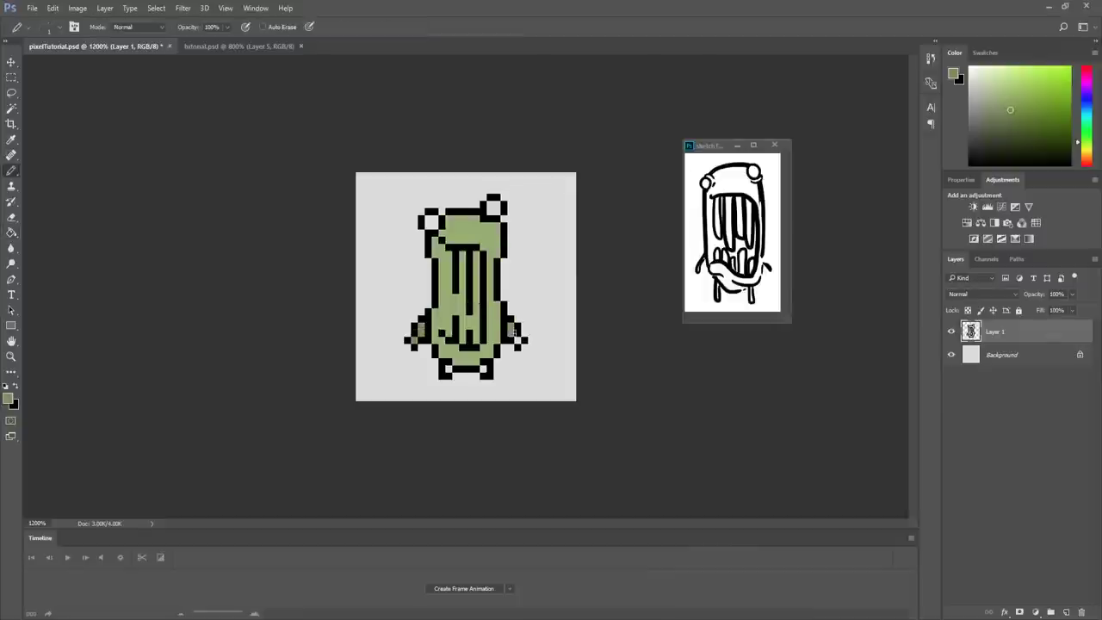
- Switch back to Photoshop, choose a soft yellow as the foreground colour and fill both of the green monster's eyes
{"action": "left_click", "coordinate": [1086, 152]}
{"action": "left_click", "coordinate": [1062, 66]}
{"action": "left_click", "coordinate": [1086, 153]}
{"action": "left_click", "coordinate": [1026, 75]}
{"action": "left_click_drag", "start_coordinate": [428, 219], "coordinate": [434, 225]}
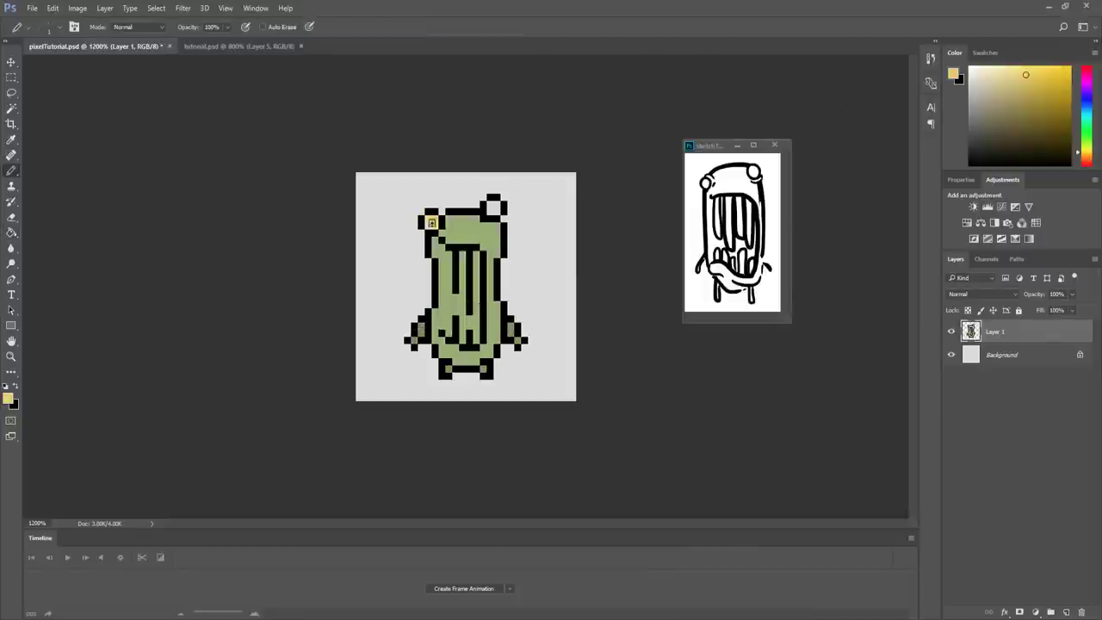
{"action": "left_click_drag", "start_coordinate": [490, 205], "coordinate": [496, 212]}
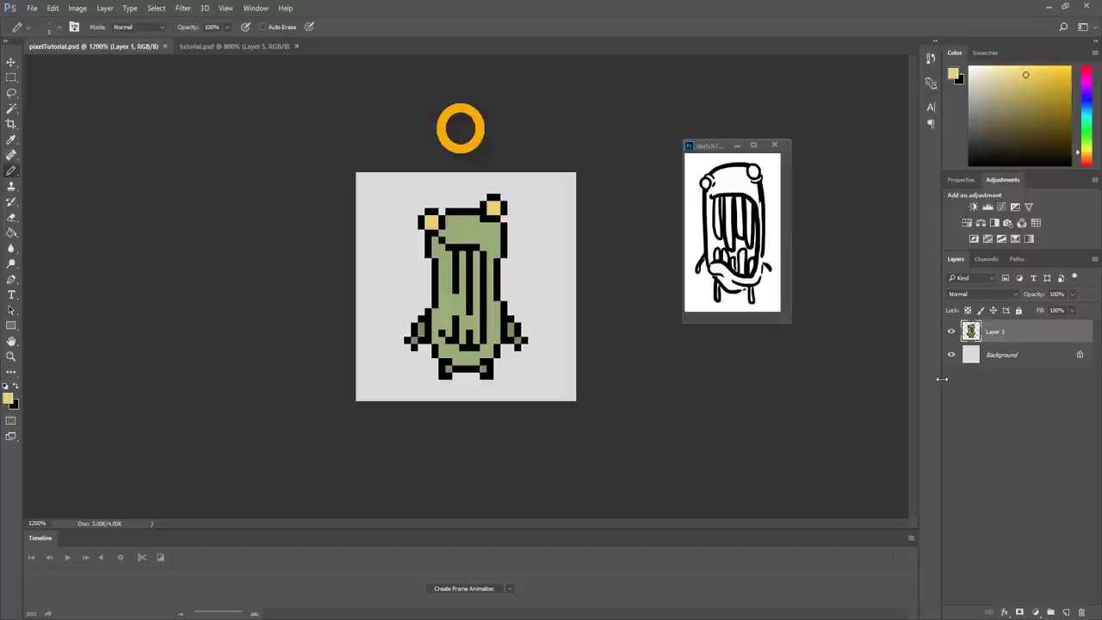
- Add a new layer above the character and sample the body's green with the Eyedropper
{"action": "key", "text": "ctrl+shift+alt+n"}
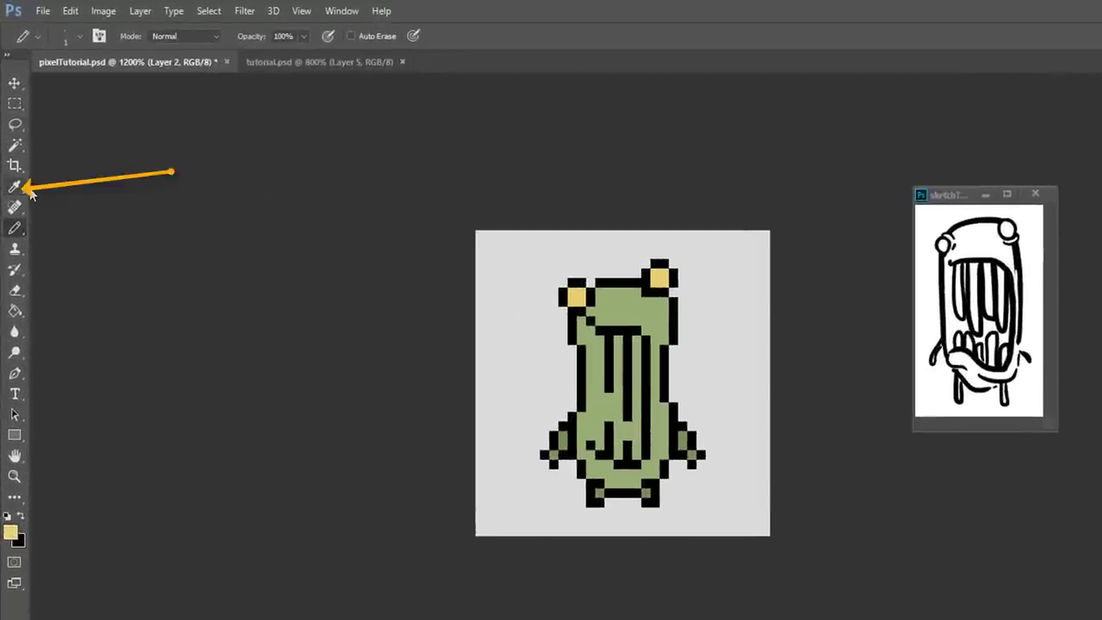
{"action": "left_click", "coordinate": [17, 186]}
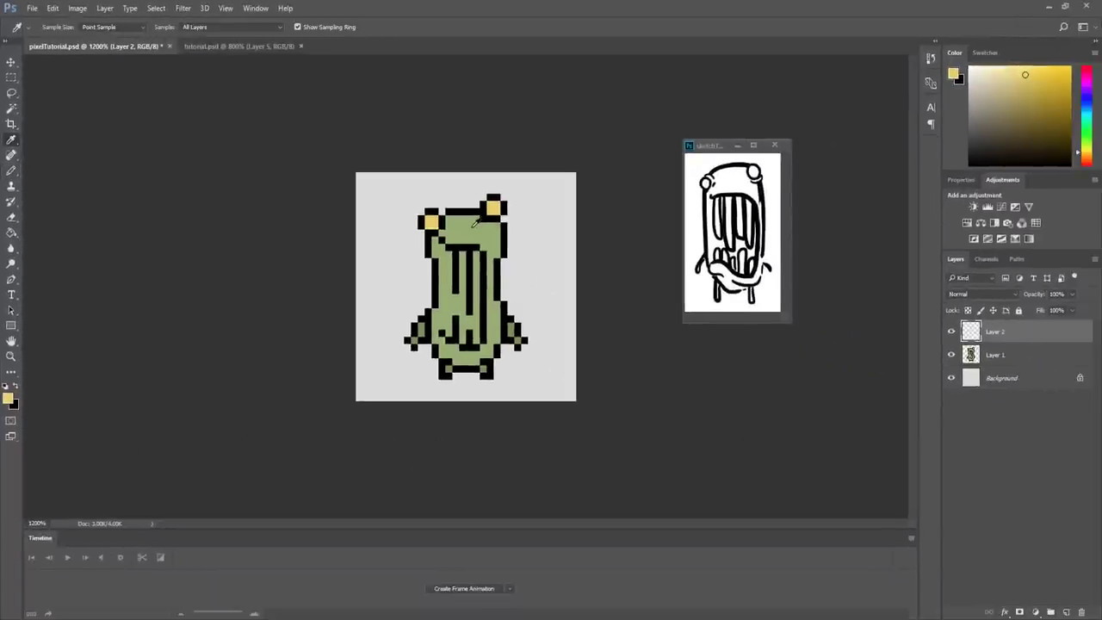
{"action": "left_click", "coordinate": [473, 222]}
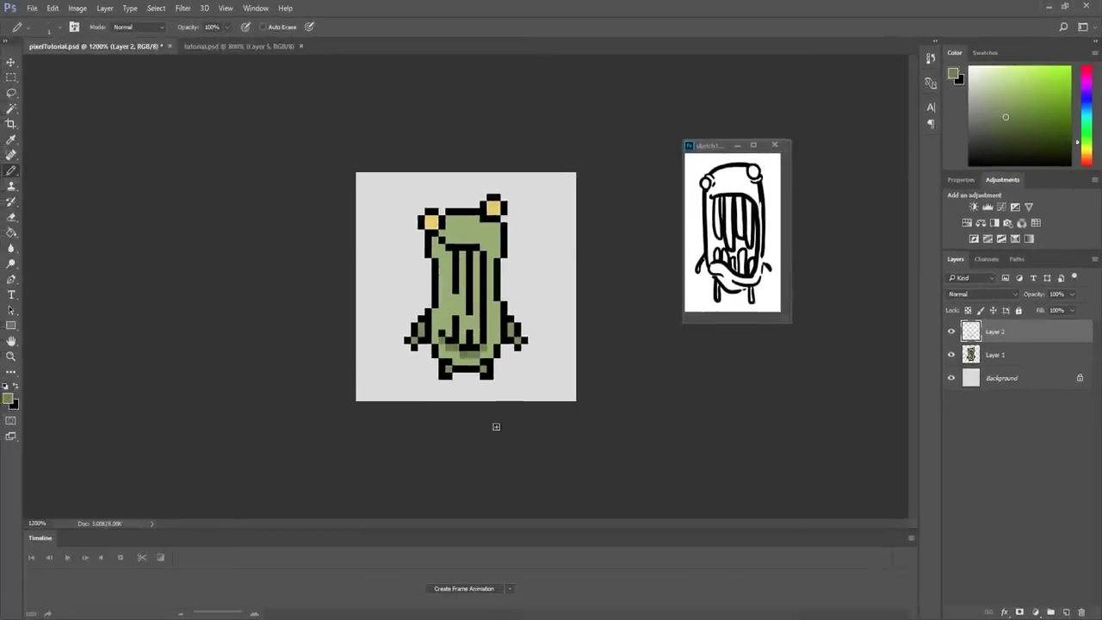
- Shade the monster's belly and the lower and right sides of its body with a darker green, and save the file
{"action": "left_click_drag", "start_coordinate": [115, 533], "coordinate": [182, 518]}
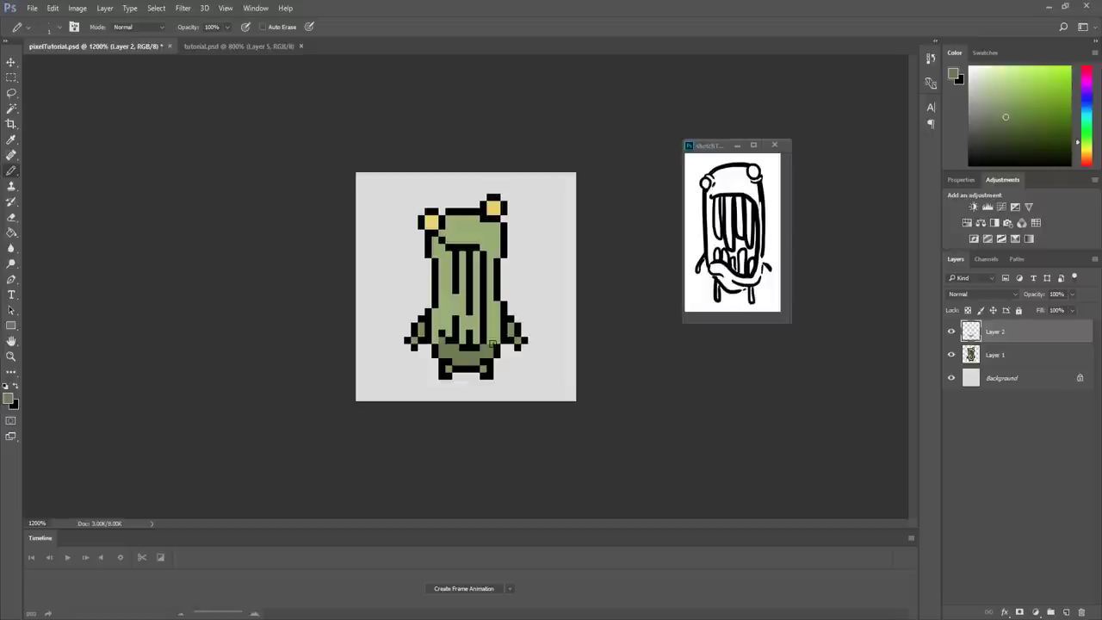
{"action": "left_click_drag", "start_coordinate": [490, 342], "coordinate": [490, 255]}
{"action": "left_click_drag", "start_coordinate": [435, 341], "coordinate": [435, 331]}
{"action": "key", "text": "ctrl+s"}
- Choose an orange foreground colour, shade the lower half of both eyes with it, and save the file
{"action": "left_click", "coordinate": [1045, 86]}
{"action": "left_click_drag", "start_coordinate": [428, 226], "coordinate": [435, 225]}
{"action": "left_click_drag", "start_coordinate": [490, 211], "coordinate": [497, 208]}
{"action": "key", "text": "ctrl+s"}
- Sample a green from the monster and shade the inside of its mouth with darker greens
{"action": "left_click", "coordinate": [448, 368], "text": "alt"}
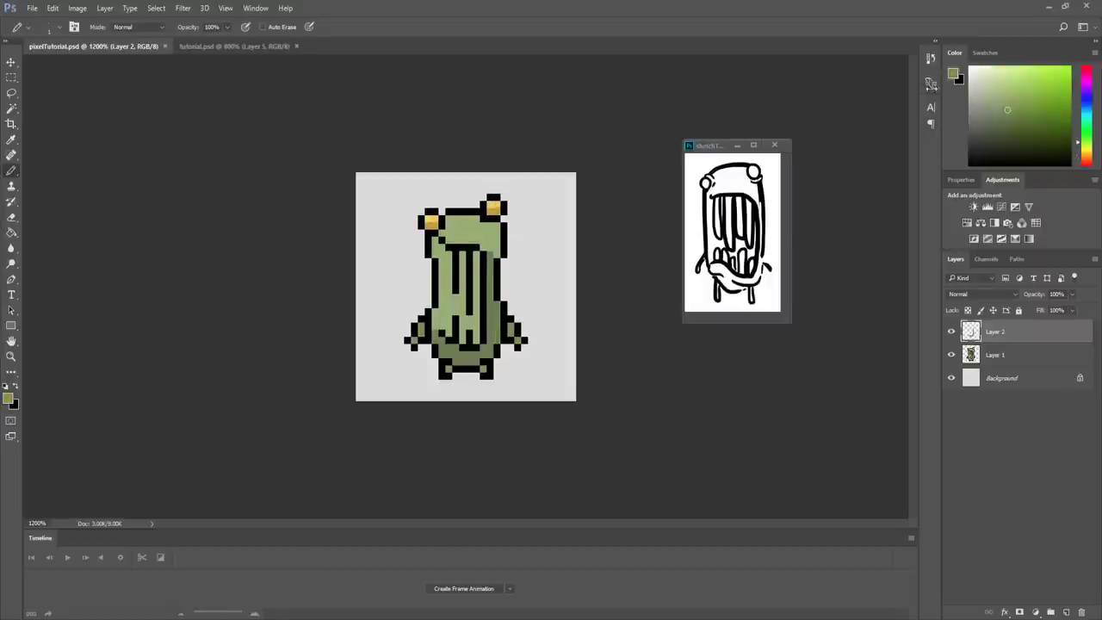
{"action": "left_click", "coordinate": [1009, 122]}
{"action": "mouse_move", "coordinate": [449, 255]}
{"action": "left_mouse_down"}
{"action": "mouse_move", "coordinate": [476, 341]}
{"action": "mouse_move", "coordinate": [441, 327]}
{"action": "left_mouse_up"}
{"action": "left_click", "coordinate": [1011, 132]}
{"action": "key", "text": "ctrl+z"}
{"action": "left_click", "coordinate": [442, 294], "text": "alt"}
{"action": "left_click_drag", "start_coordinate": [448, 282], "coordinate": [448, 314]}
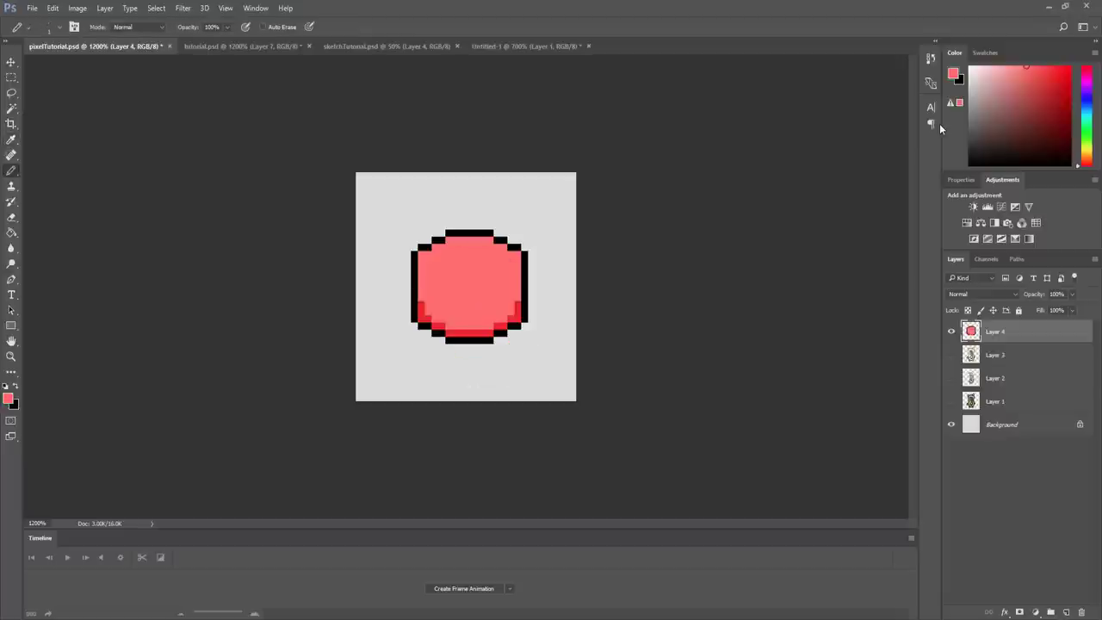
- Choose a more saturated red and shade an intermediate band along the red ball's lower edge on Layer 4
{"action": "left_click", "coordinate": [1039, 66]}
{"action": "mouse_move", "coordinate": [421, 298]}
{"action": "left_mouse_down"}
{"action": "mouse_move", "coordinate": [435, 317]}
{"action": "mouse_move", "coordinate": [487, 329]}
{"action": "left_mouse_up"}
{"action": "key", "text": "ctrl+z"}
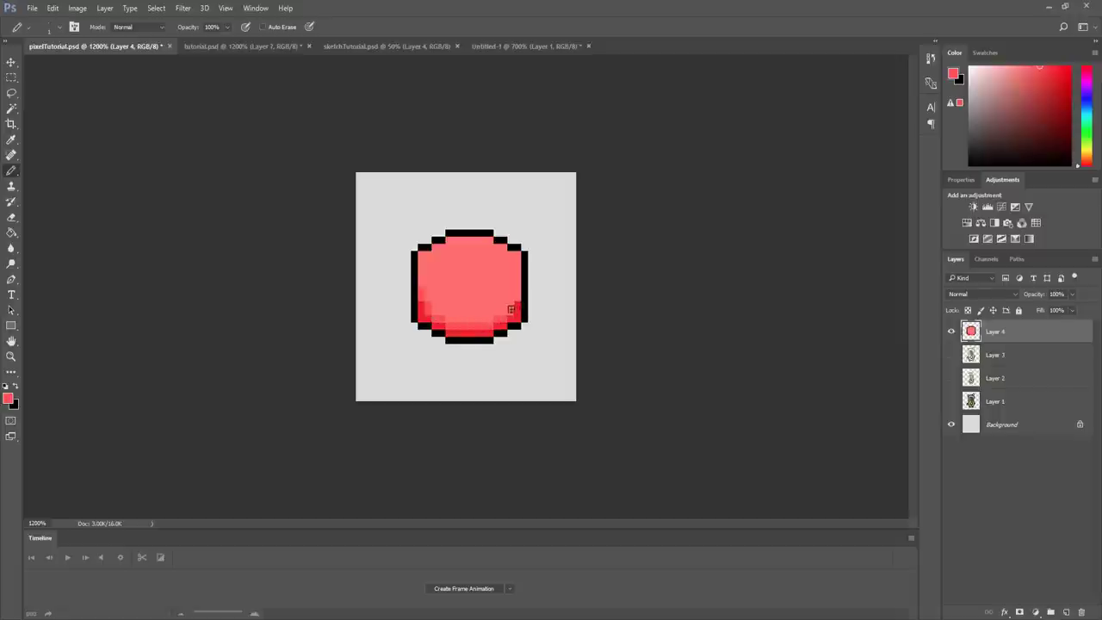
{"action": "left_click", "coordinate": [519, 294]}
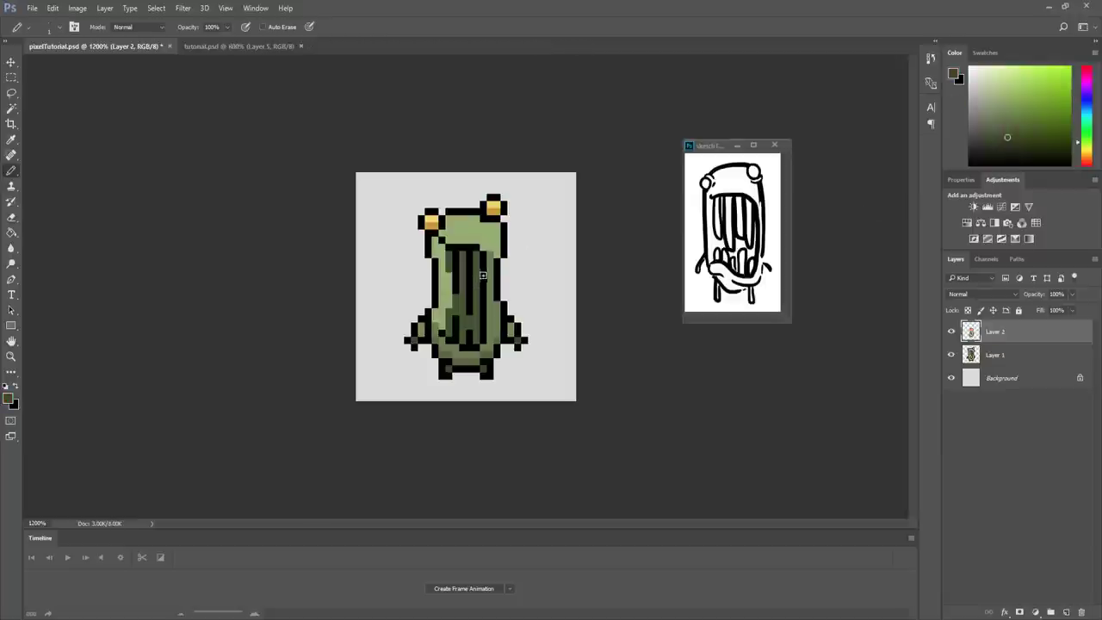
- Sample the monster's head green, choose a paler shade of it and highlight the top edge of the head
{"action": "key", "text": "i"}
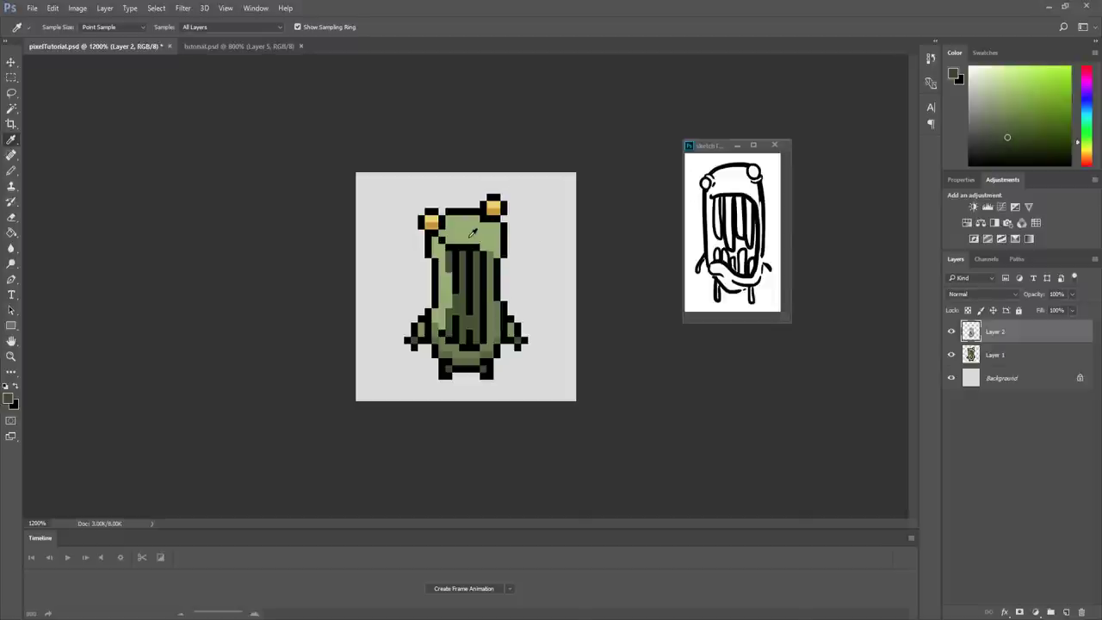
{"action": "left_click", "coordinate": [473, 233]}
{"action": "key", "text": "b"}
{"action": "left_click_drag", "start_coordinate": [1004, 95], "coordinate": [1002, 78]}
{"action": "left_click_drag", "start_coordinate": [449, 218], "coordinate": [476, 219]}
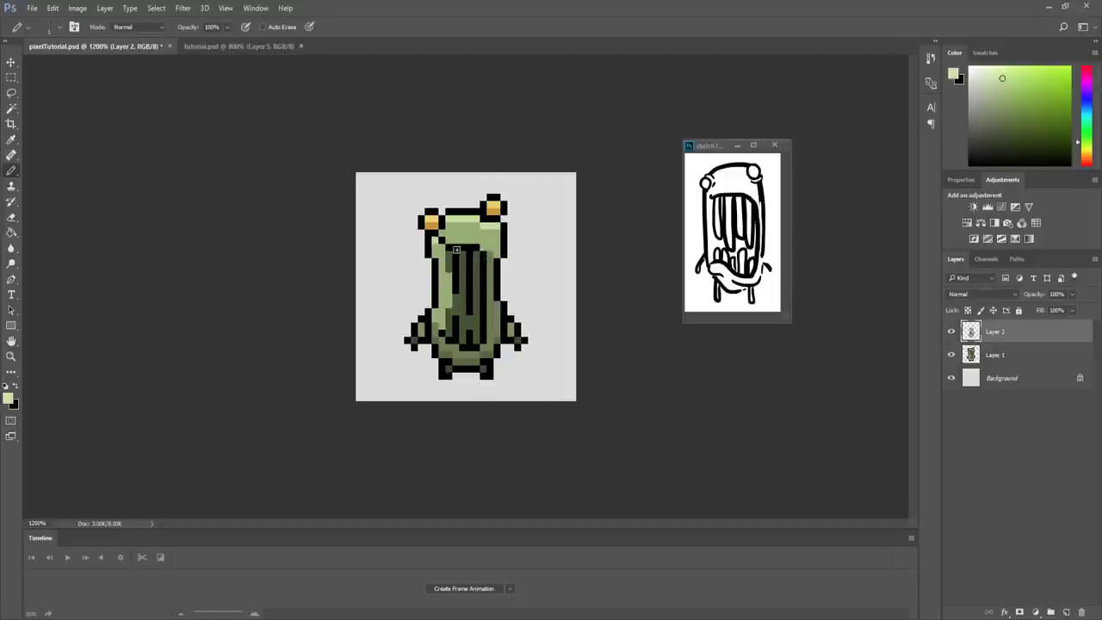
- Sample the darker green from the body and shade the head around and beneath the eyes
{"action": "left_click", "coordinate": [452, 222], "text": "alt"}
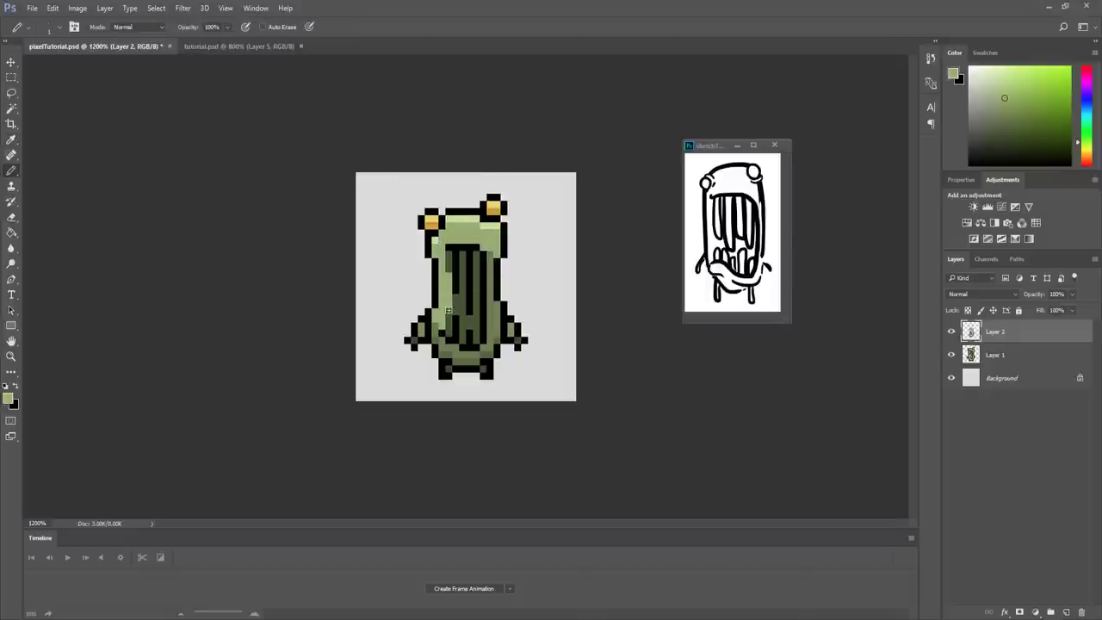
{"action": "key", "text": "i"}
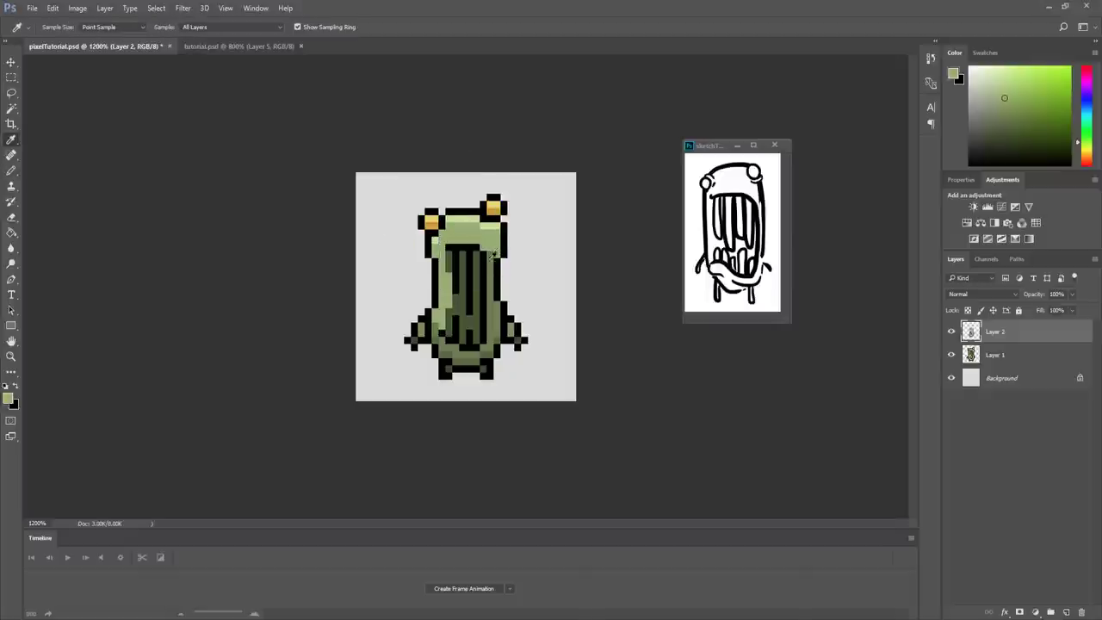
{"action": "left_click", "coordinate": [494, 298]}
{"action": "key", "text": "b"}
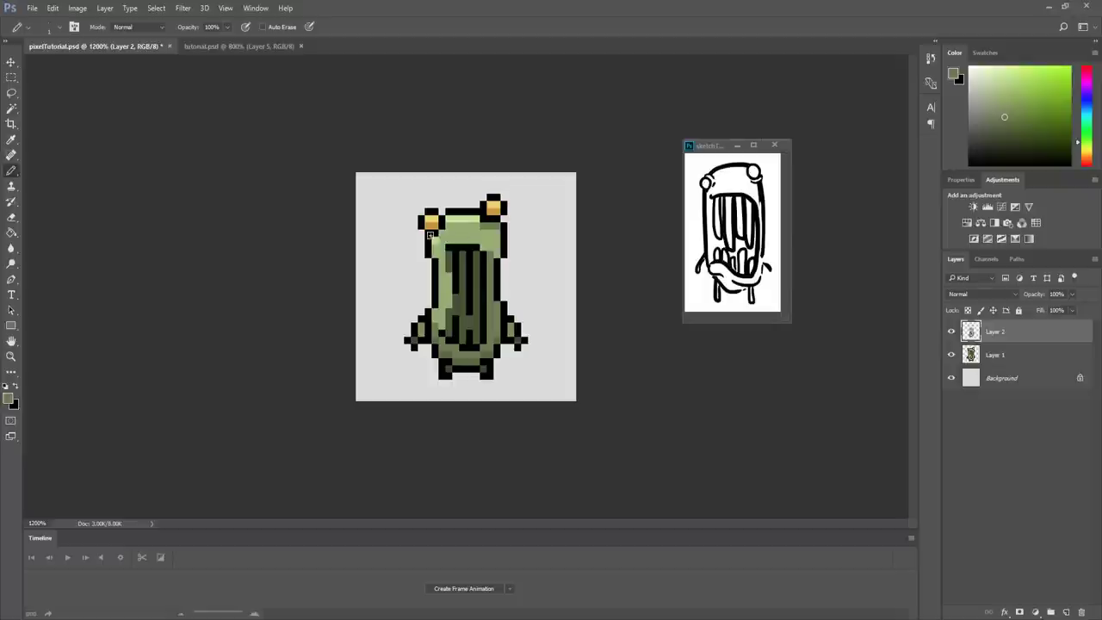
{"action": "left_click_drag", "start_coordinate": [436, 240], "coordinate": [441, 232]}
{"action": "left_click", "coordinate": [477, 220]}
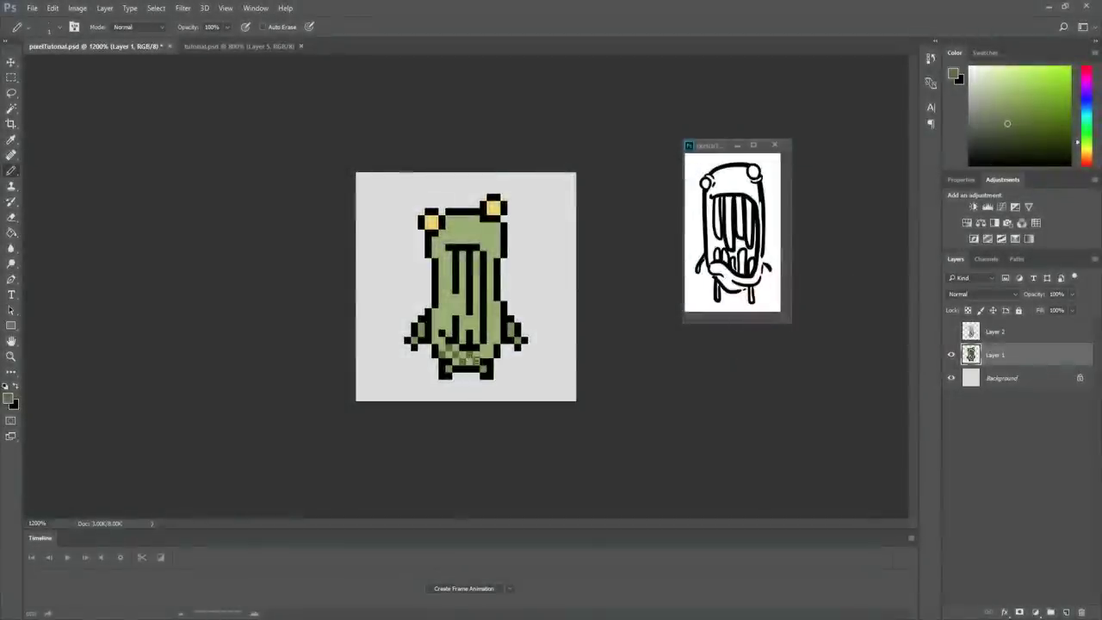
- Dither dark green pixels in a checkerboard pattern across the monster's belly and lower sides on Layer 1
{"action": "left_click", "coordinate": [478, 362]}
{"action": "left_click", "coordinate": [489, 347]}
{"action": "left_click", "coordinate": [489, 334]}
{"action": "left_click", "coordinate": [441, 342]}
{"action": "left_click", "coordinate": [435, 333]}
{"action": "left_click", "coordinate": [496, 326]}
{"action": "left_click", "coordinate": [489, 320]}
{"action": "left_click", "coordinate": [497, 311]}
{"action": "left_click", "coordinate": [489, 305]}
{"action": "left_click", "coordinate": [442, 326]}
{"action": "left_click", "coordinate": [448, 320]}
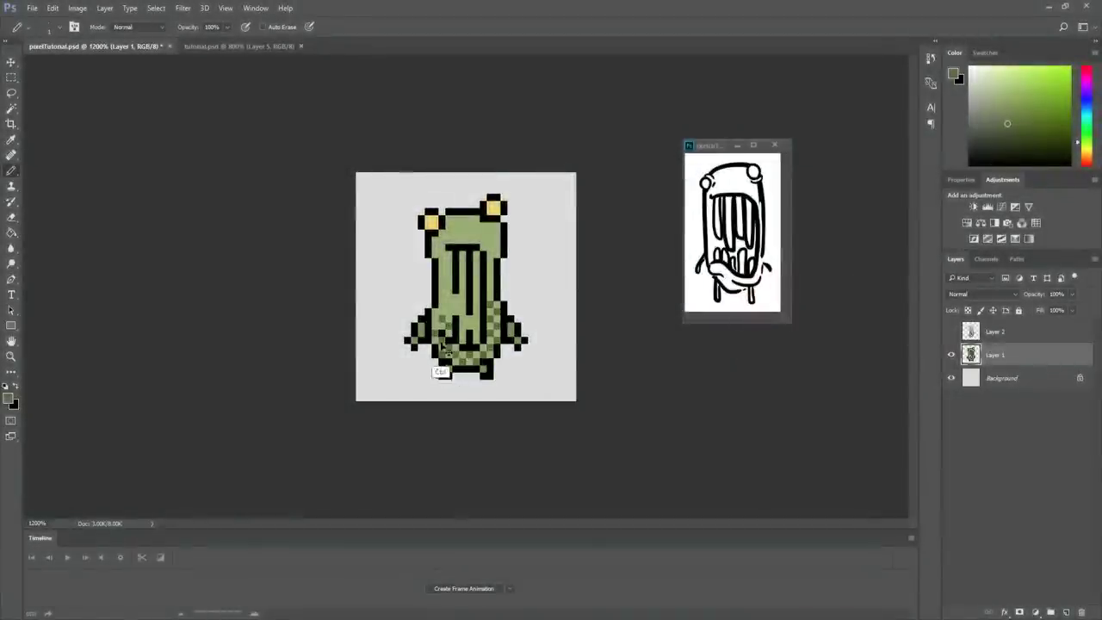
{"action": "left_click", "coordinate": [435, 319]}
- Choose a pale green and dither it in a checkerboard pattern across the monster's head on Layer 1
{"action": "left_click", "coordinate": [1000, 80]}
{"action": "left_click", "coordinate": [448, 218]}
{"action": "left_click", "coordinate": [456, 225]}
{"action": "left_click", "coordinate": [462, 219]}
{"action": "left_click", "coordinate": [469, 225]}
{"action": "left_click", "coordinate": [476, 218]}
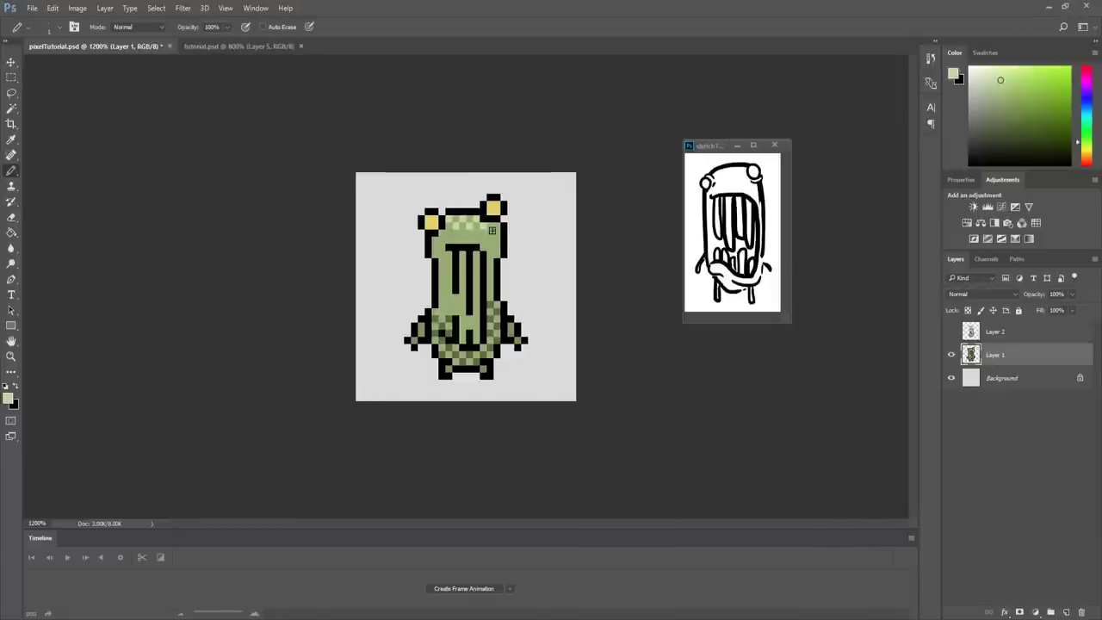
{"action": "left_click", "coordinate": [490, 233]}
{"action": "left_click", "coordinate": [496, 226]}
{"action": "left_click", "coordinate": [442, 240]}
{"action": "left_click", "coordinate": [434, 246]}
{"action": "left_click", "coordinate": [456, 240]}
{"action": "left_click", "coordinate": [462, 232]}
{"action": "left_click", "coordinate": [469, 240]}
{"action": "left_click", "coordinate": [476, 232]}
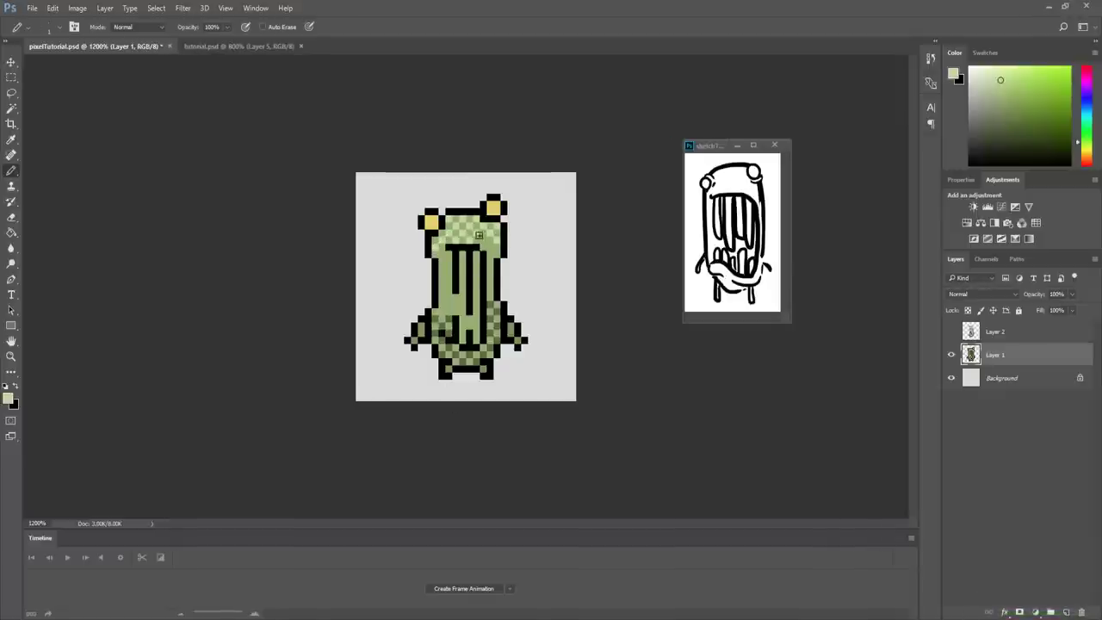
{"action": "left_click", "coordinate": [482, 240]}
- Choose a very dark green and dither it between the lines inside the monster's mouth
{"action": "left_click", "coordinate": [1006, 132]}
{"action": "left_click", "coordinate": [469, 327]}
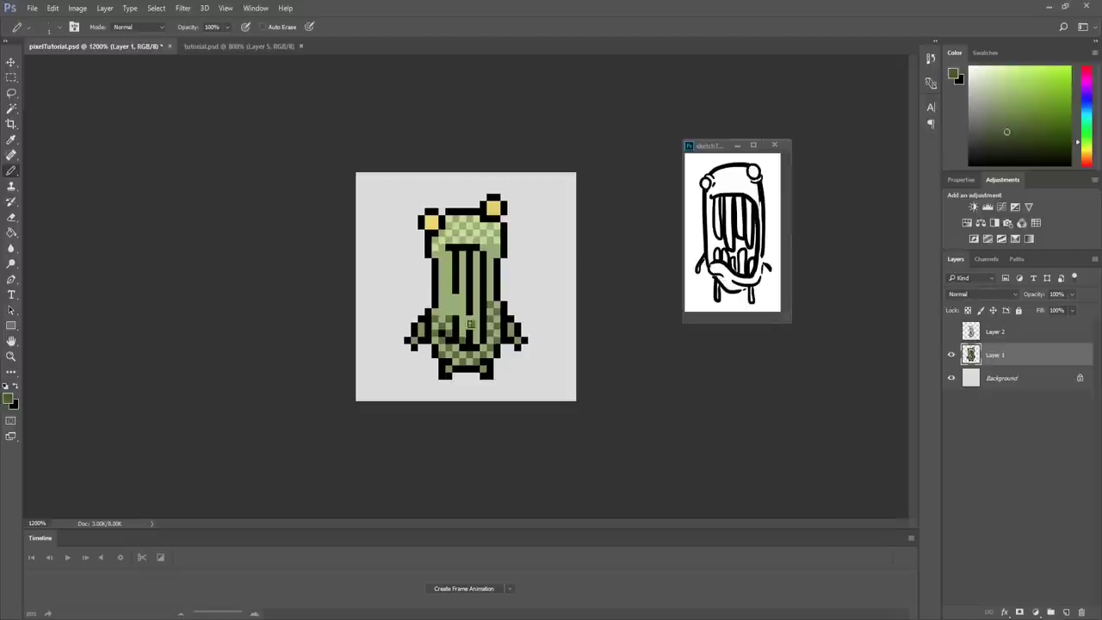
{"action": "left_click", "coordinate": [462, 319]}
{"action": "left_click", "coordinate": [475, 320]}
{"action": "left_click", "coordinate": [476, 333]}
{"action": "left_click", "coordinate": [489, 288]}
{"action": "mouse_move", "coordinate": [478, 343]}
{"action": "left_mouse_down"}
{"action": "mouse_move", "coordinate": [487, 289]}
{"action": "mouse_move", "coordinate": [451, 250]}
{"action": "mouse_move", "coordinate": [462, 293]}
{"action": "left_mouse_up"}
{"action": "left_click", "coordinate": [452, 251]}
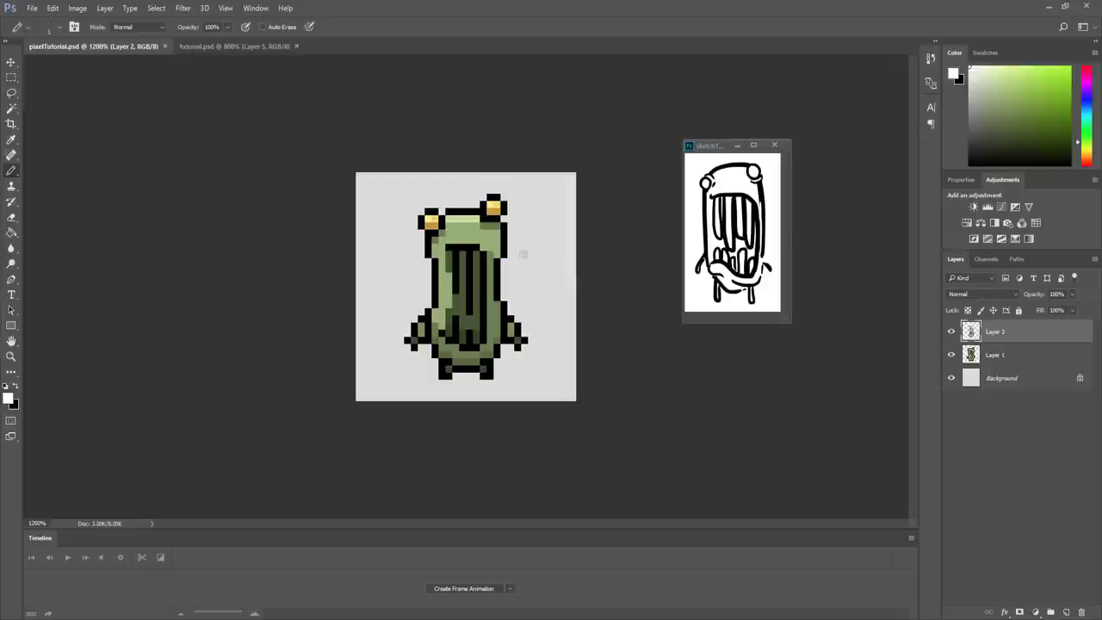
- Add white highlight pixels to the monster's forehead and the side of its mouth
{"action": "left_click", "coordinate": [455, 230]}
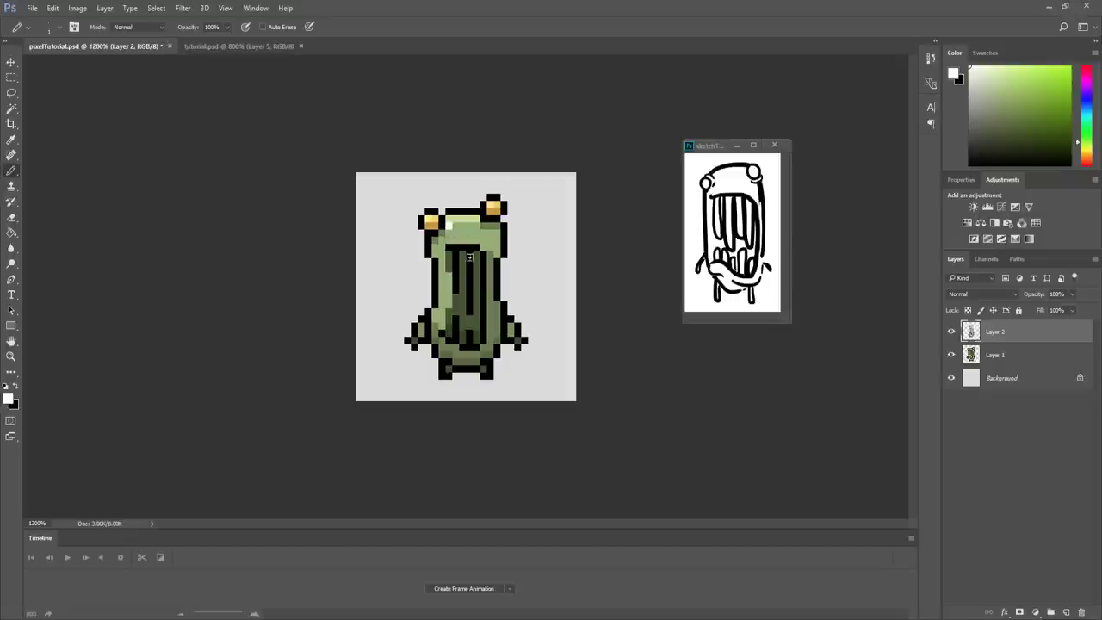
{"action": "left_click_drag", "start_coordinate": [456, 317], "coordinate": [457, 295]}
{"action": "key", "text": "ctrl+alt+z"}
{"action": "key", "text": "ctrl+alt+z"}
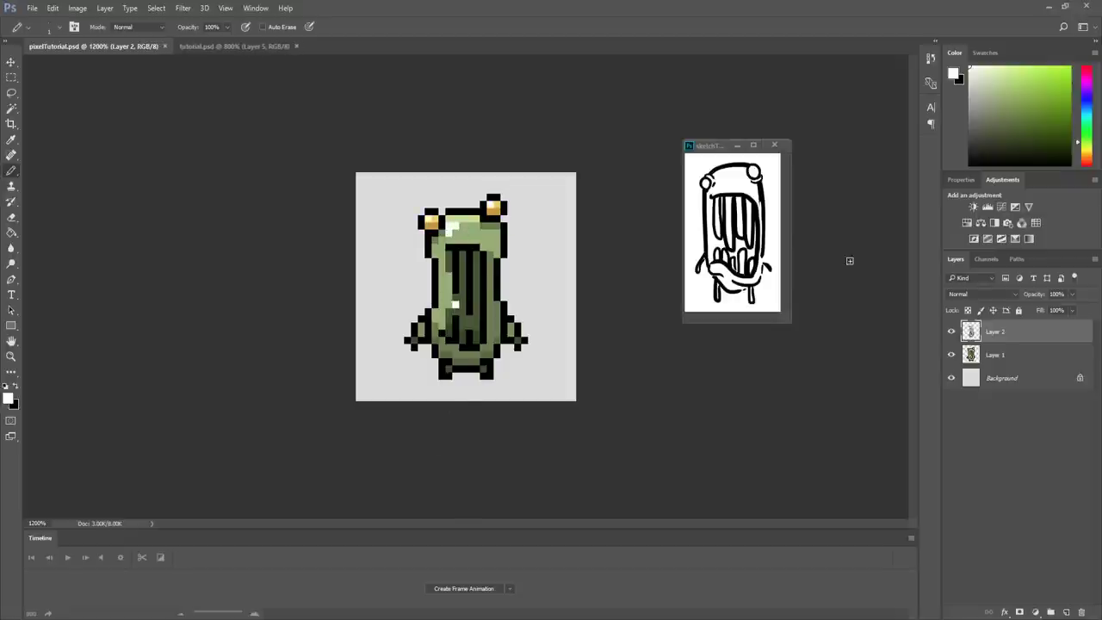
{"action": "left_click", "coordinate": [457, 225]}
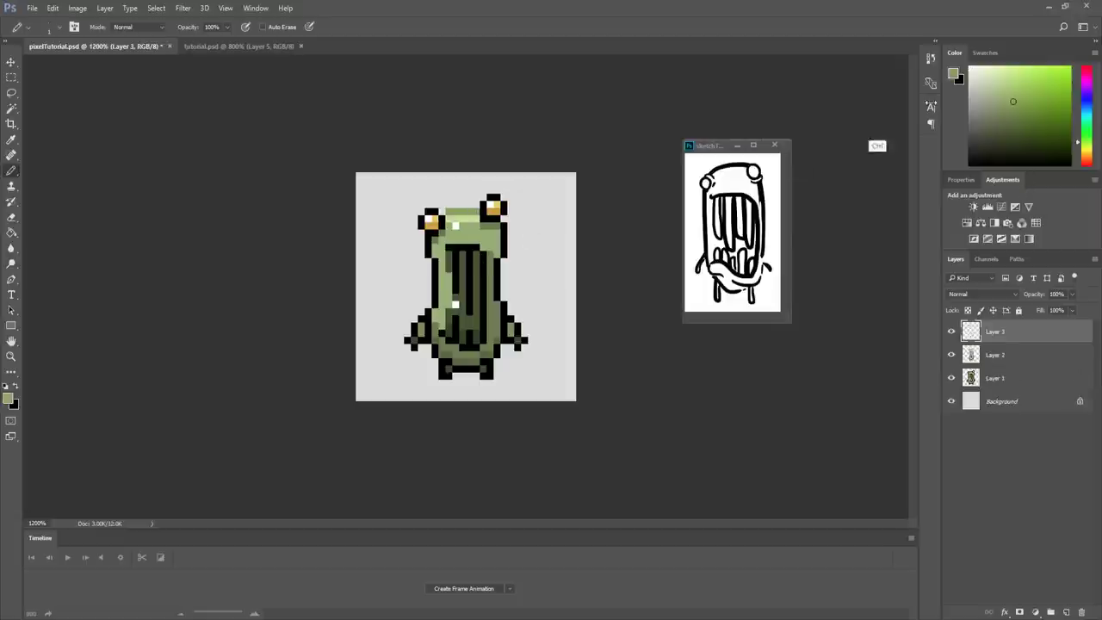
- Sample the darker head green and recolour the black outline along the top of the head on Layer 3
{"action": "key", "text": "ctrl+z"}
{"action": "left_click", "coordinate": [488, 230], "text": "alt"}
{"action": "left_click_drag", "start_coordinate": [450, 212], "coordinate": [479, 212]}
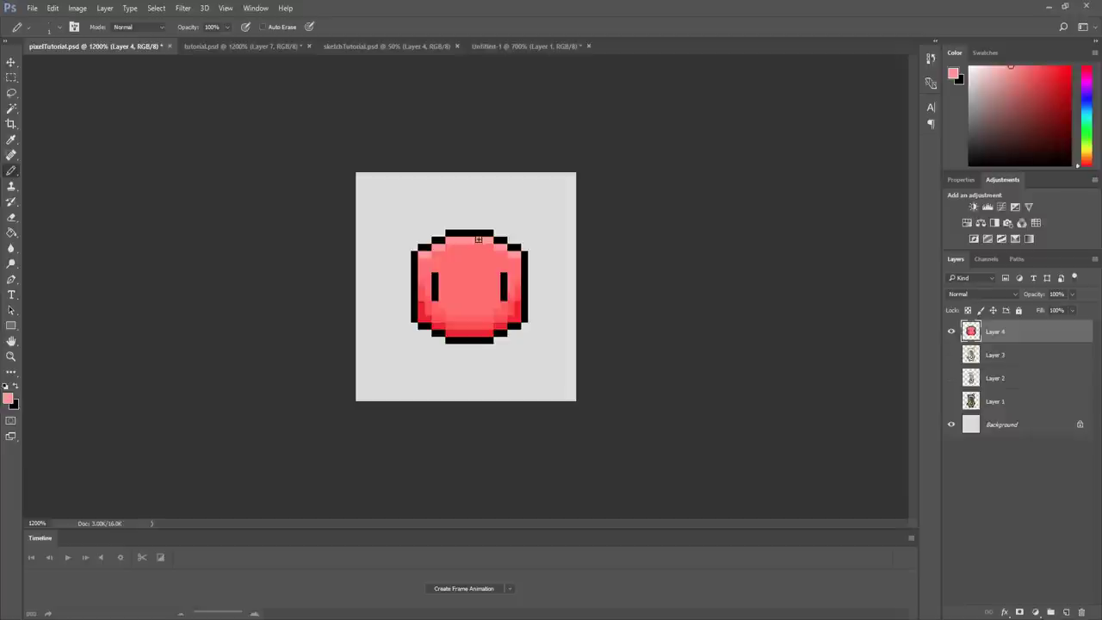
- Choose a muted dark red and recolour the upper black outline of the red ball
{"action": "key", "text": "i"}
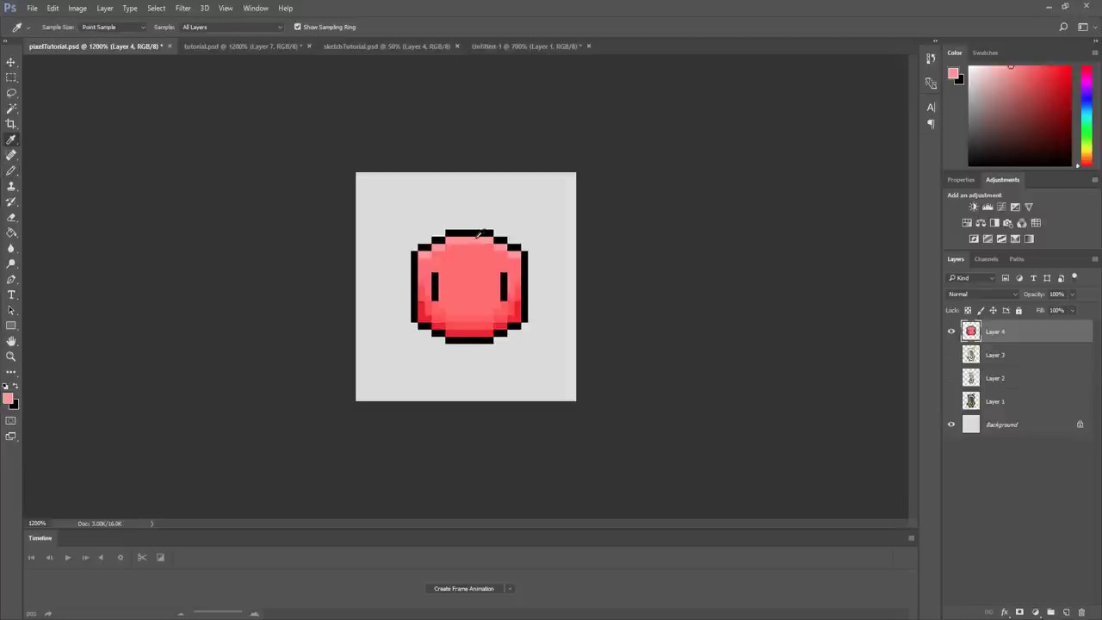
{"action": "key", "text": "b"}
{"action": "left_click", "coordinate": [1018, 86]}
{"action": "left_click", "coordinate": [1030, 85]}
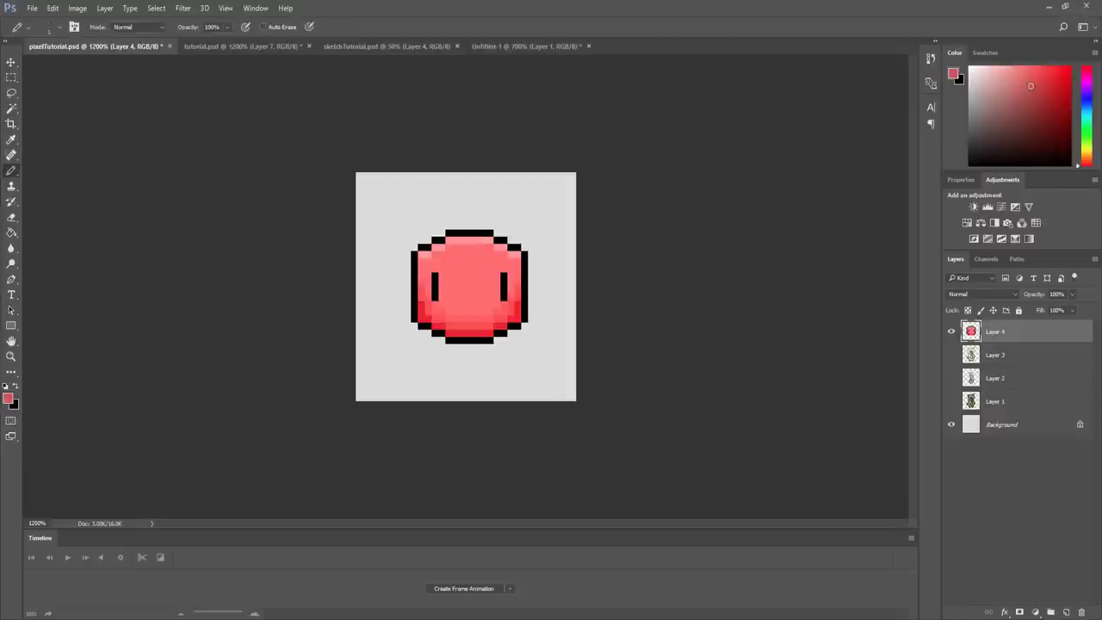
{"action": "mouse_move", "coordinate": [448, 233]}
{"action": "left_mouse_down"}
{"action": "mouse_move", "coordinate": [488, 232]}
{"action": "mouse_move", "coordinate": [524, 254]}
{"action": "left_mouse_up"}
{"action": "left_click_drag", "start_coordinate": [438, 240], "coordinate": [414, 255]}
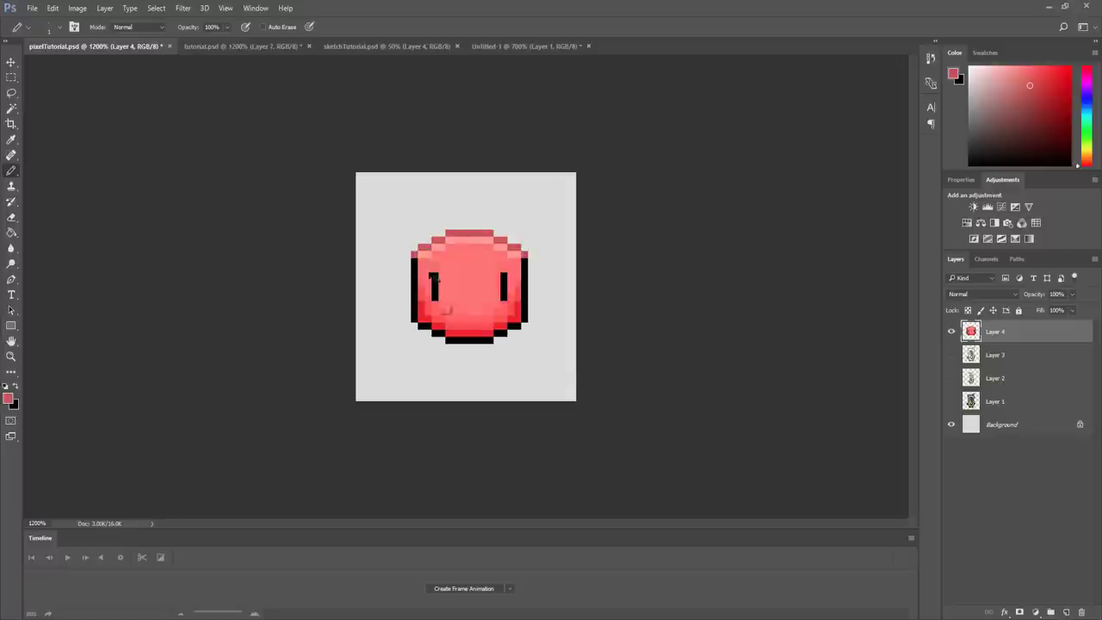
- Recolour the side and lower outlines of the red ball with progressively deeper reds
{"action": "left_click_drag", "start_coordinate": [1026, 86], "coordinate": [1036, 90]}
{"action": "left_click_drag", "start_coordinate": [414, 258], "coordinate": [414, 275]}
{"action": "key", "text": "i"}
{"action": "left_click_drag", "start_coordinate": [524, 259], "coordinate": [524, 319]}
{"action": "key", "text": "b"}
{"action": "left_click", "coordinate": [1050, 93]}
{"action": "left_click_drag", "start_coordinate": [414, 284], "coordinate": [504, 334]}
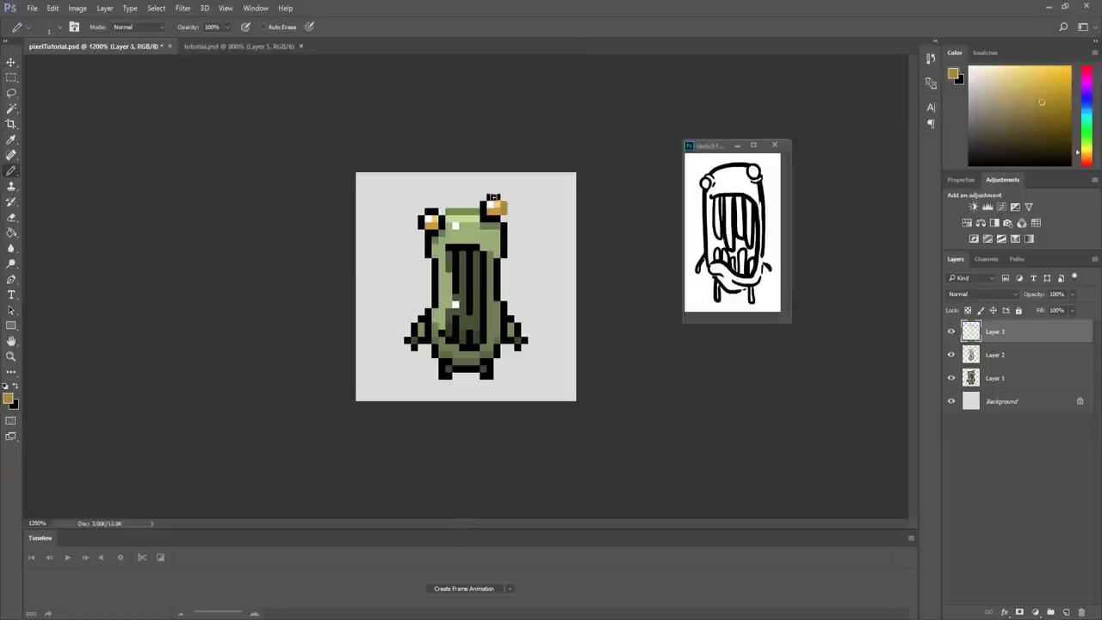
- Recolour the monster's eye outlines orange and its side body outlines green, and save the file
{"action": "mouse_move", "coordinate": [494, 197]}
{"action": "left_mouse_down"}
{"action": "mouse_move", "coordinate": [503, 215]}
{"action": "mouse_move", "coordinate": [504, 200]}
{"action": "left_mouse_up"}
{"action": "left_click", "coordinate": [1086, 160]}
{"action": "left_click", "coordinate": [438, 233], "text": "alt"}
{"action": "left_click_drag", "start_coordinate": [427, 210], "coordinate": [435, 304]}
{"action": "left_click_drag", "start_coordinate": [503, 225], "coordinate": [496, 297]}
{"action": "key", "text": "ctrl+s"}
- Recolour the black outline and vertical lines of the monster's mouth with progressively darker greens
{"action": "left_click", "coordinate": [1036, 130]}
{"action": "mouse_move", "coordinate": [448, 247]}
{"action": "left_mouse_down"}
{"action": "mouse_move", "coordinate": [477, 247]}
{"action": "mouse_move", "coordinate": [482, 340]}
{"action": "mouse_move", "coordinate": [456, 293]}
{"action": "left_mouse_up"}
{"action": "left_click", "coordinate": [490, 284], "text": "alt"}
{"action": "left_click", "coordinate": [1043, 144]}
{"action": "left_click_drag", "start_coordinate": [455, 319], "coordinate": [455, 338]}
{"action": "left_click", "coordinate": [1050, 152]}
{"action": "left_click_drag", "start_coordinate": [469, 254], "coordinate": [469, 313]}
{"action": "mouse_move", "coordinate": [455, 254]}
{"action": "left_mouse_down"}
{"action": "mouse_move", "coordinate": [456, 293]}
{"action": "mouse_move", "coordinate": [483, 340]}
{"action": "mouse_move", "coordinate": [517, 319]}
{"action": "left_mouse_up"}
- Recolour the black outlines of the monster's arms with sampled and darker olive greens
{"action": "key", "text": "ctrl+minus"}
{"action": "key", "text": "ctrl+plus"}
{"action": "key", "text": "ctrl+plus"}
{"action": "left_click", "coordinate": [406, 342], "text": "alt"}
{"action": "left_click_drag", "start_coordinate": [415, 321], "coordinate": [398, 348]}
{"action": "left_click", "coordinate": [503, 351], "text": "alt"}
{"action": "left_click", "coordinate": [1021, 151]}
{"action": "mouse_move", "coordinate": [525, 330]}
{"action": "left_mouse_down"}
{"action": "mouse_move", "coordinate": [535, 348]}
{"action": "mouse_move", "coordinate": [521, 358]}
{"action": "left_mouse_up"}
{"action": "left_click_drag", "start_coordinate": [415, 330], "coordinate": [406, 358]}
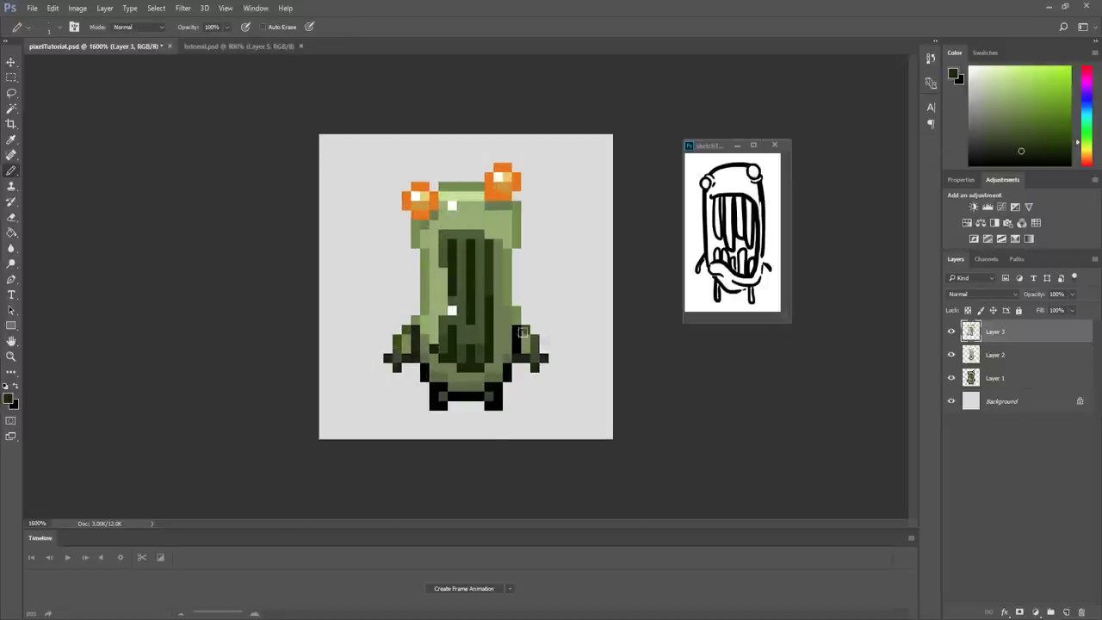
- Try a sampled olive on the inner outline of one arm, undo the last strokes and sample the body's greens
{"action": "left_click", "coordinate": [398, 343], "text": "alt"}
{"action": "mouse_move", "coordinate": [516, 329]}
{"action": "left_mouse_down"}
{"action": "mouse_move", "coordinate": [516, 358]}
{"action": "mouse_move", "coordinate": [520, 341]}
{"action": "left_mouse_up"}
{"action": "key", "text": "ctrl+minus"}
{"action": "key", "text": "ctrl+plus"}
{"action": "key", "text": "ctrl+alt+z"}
{"action": "key", "text": "ctrl+alt+z"}
{"action": "left_click", "coordinate": [431, 322], "text": "alt"}
{"action": "left_click", "coordinate": [503, 336], "text": "alt"}
- Examine the monster's recoloured outlines and shading at reduced and enlarged zoom levels
{"action": "key", "text": "ctrl+minus"}
{"action": "key", "text": "ctrl+minus"}
{"action": "key", "text": "ctrl+minus"}
{"action": "key", "text": "ctrl+minus"}
{"action": "key", "text": "ctrl+minus"}
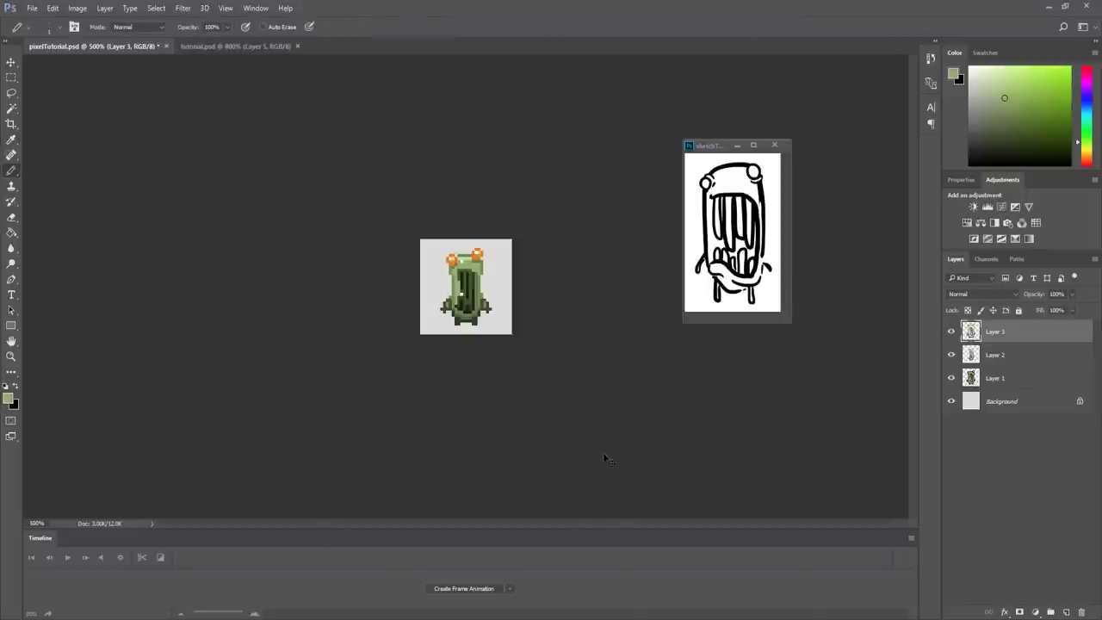
{"action": "key", "text": "ctrl+plus"}
{"action": "key", "text": "ctrl+plus"}
{"action": "key", "text": "ctrl+plus"}
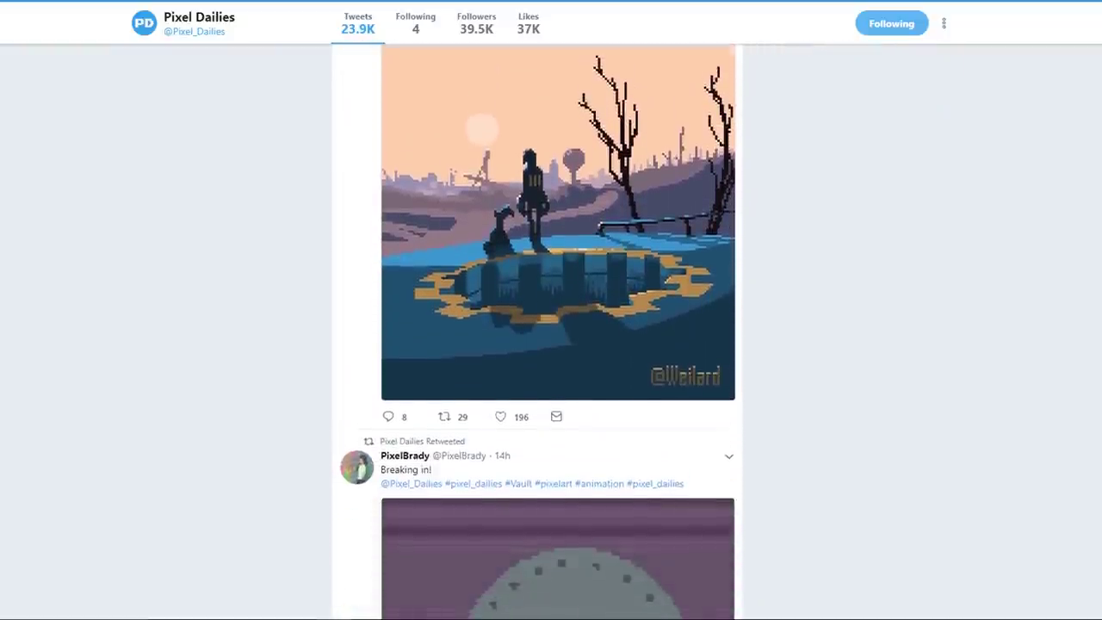
- Browse the pixel art posts on the Pixel Dailies Twitter profile
{"action": "scroll", "coordinate": [558, 331], "scroll_direction": "down", "scroll_amount": 4}
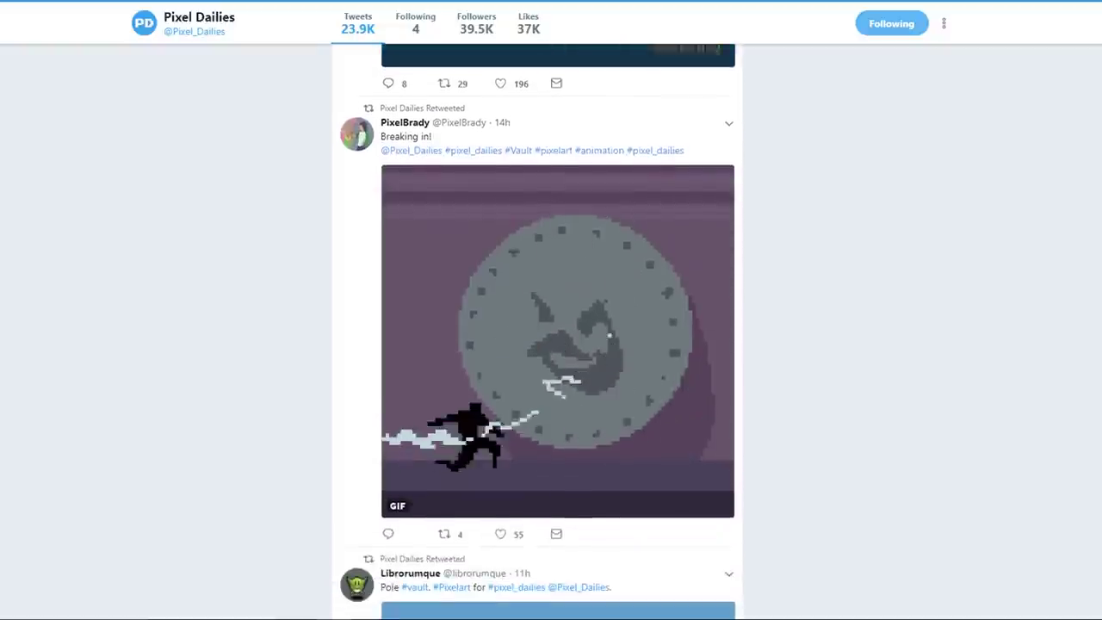